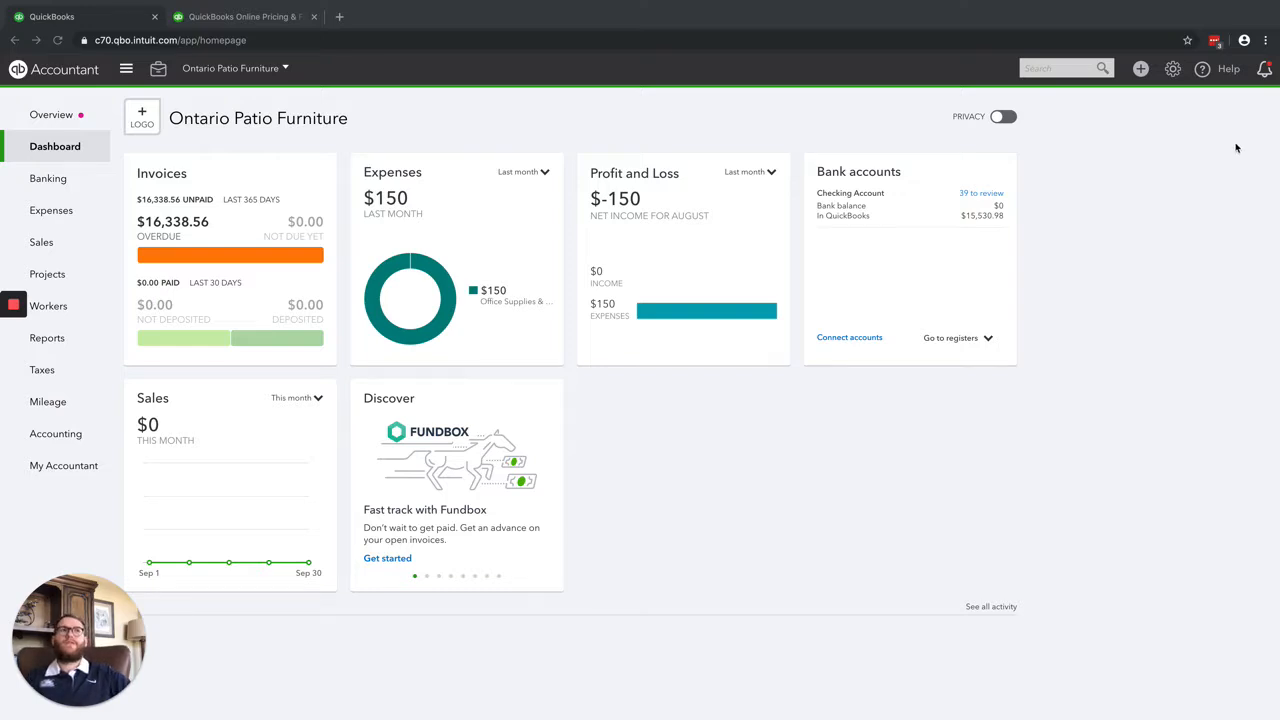
{"action": "left_click", "coordinate": [1140, 68]}
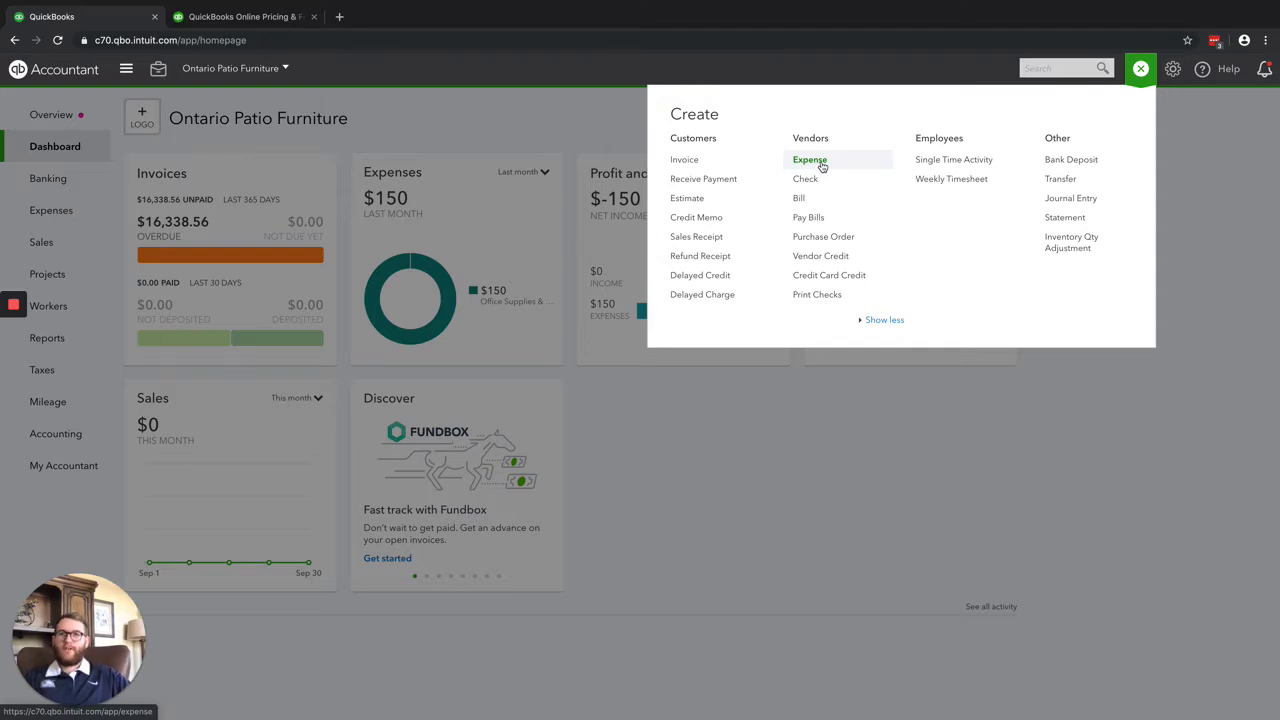
{"action": "left_click", "coordinate": [992, 464]}
{"action": "left_click", "coordinate": [1172, 68]}
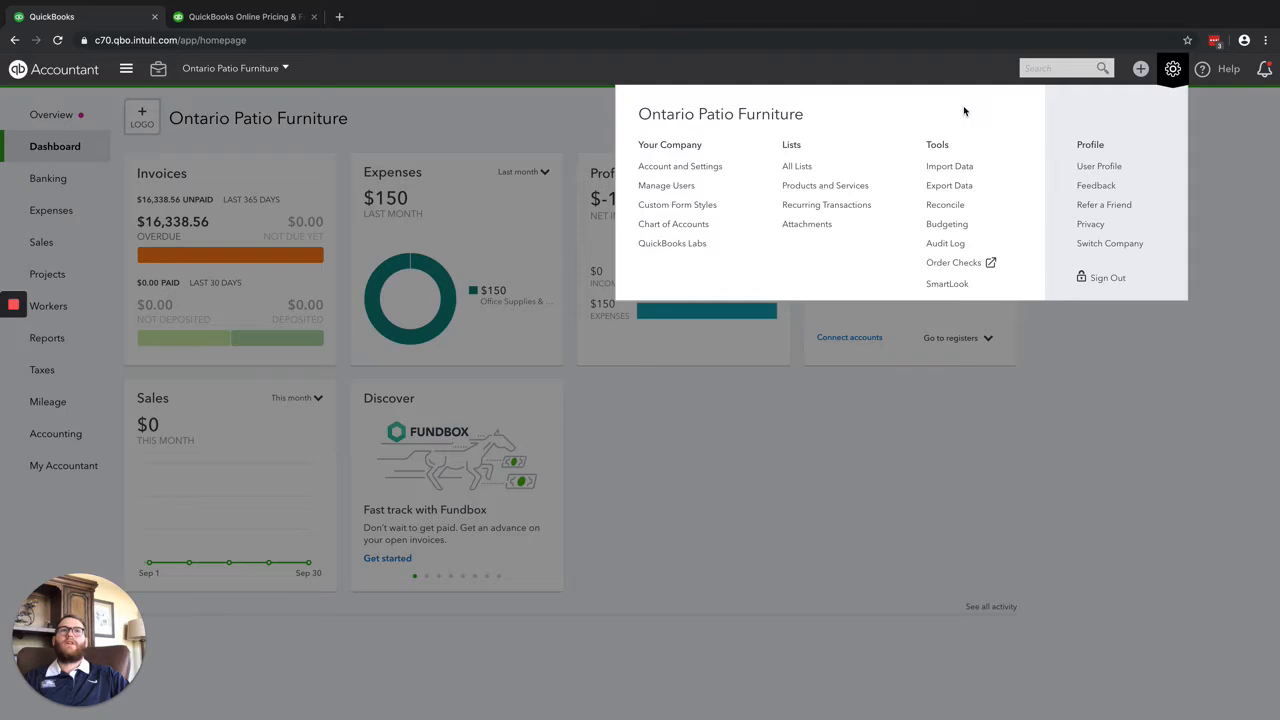
{"action": "left_click", "coordinate": [686, 171]}
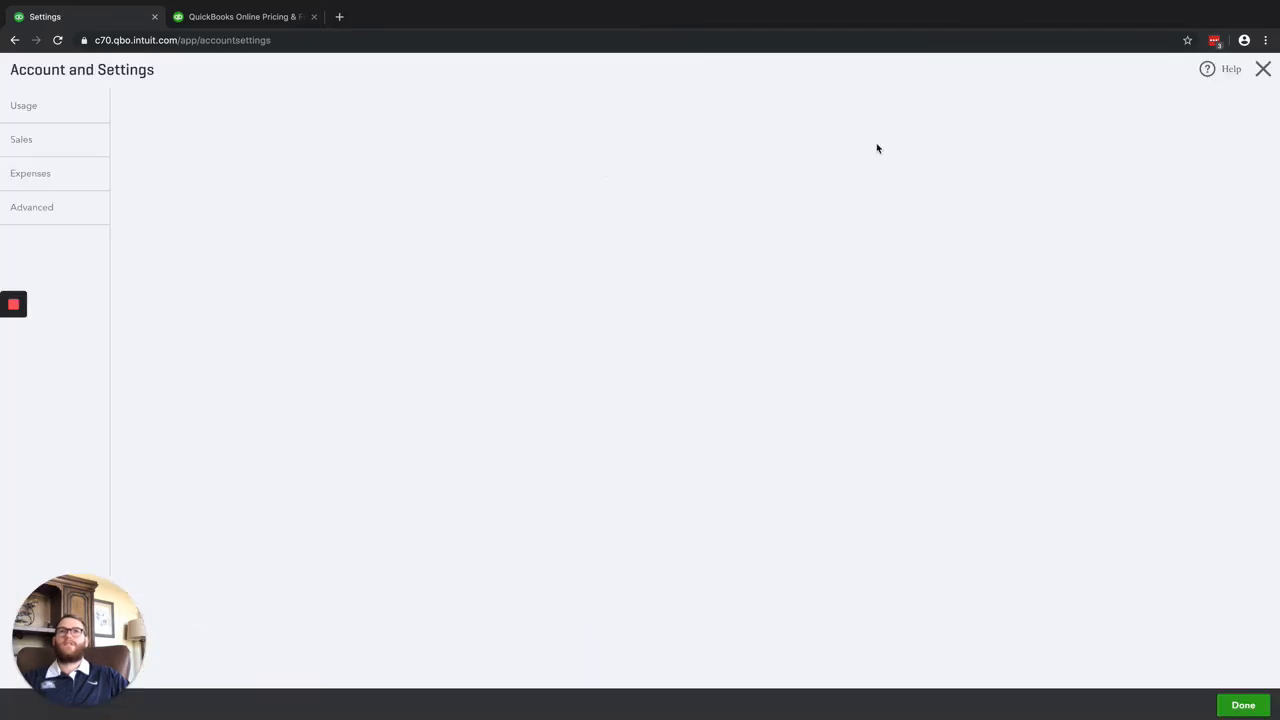
{"action": "left_click", "coordinate": [1263, 70]}
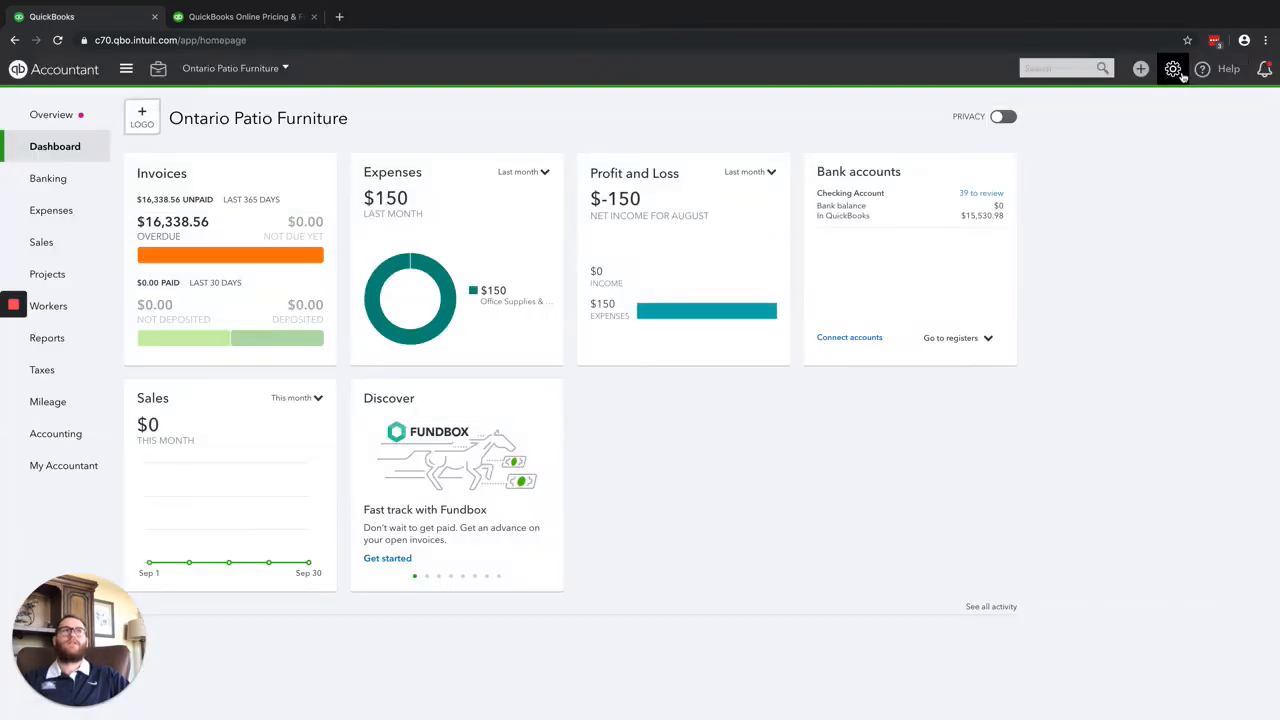
- Open the Categories section of the company's advanced account settings for editing
{"action": "left_click", "coordinate": [1176, 70]}
{"action": "left_click", "coordinate": [686, 170]}
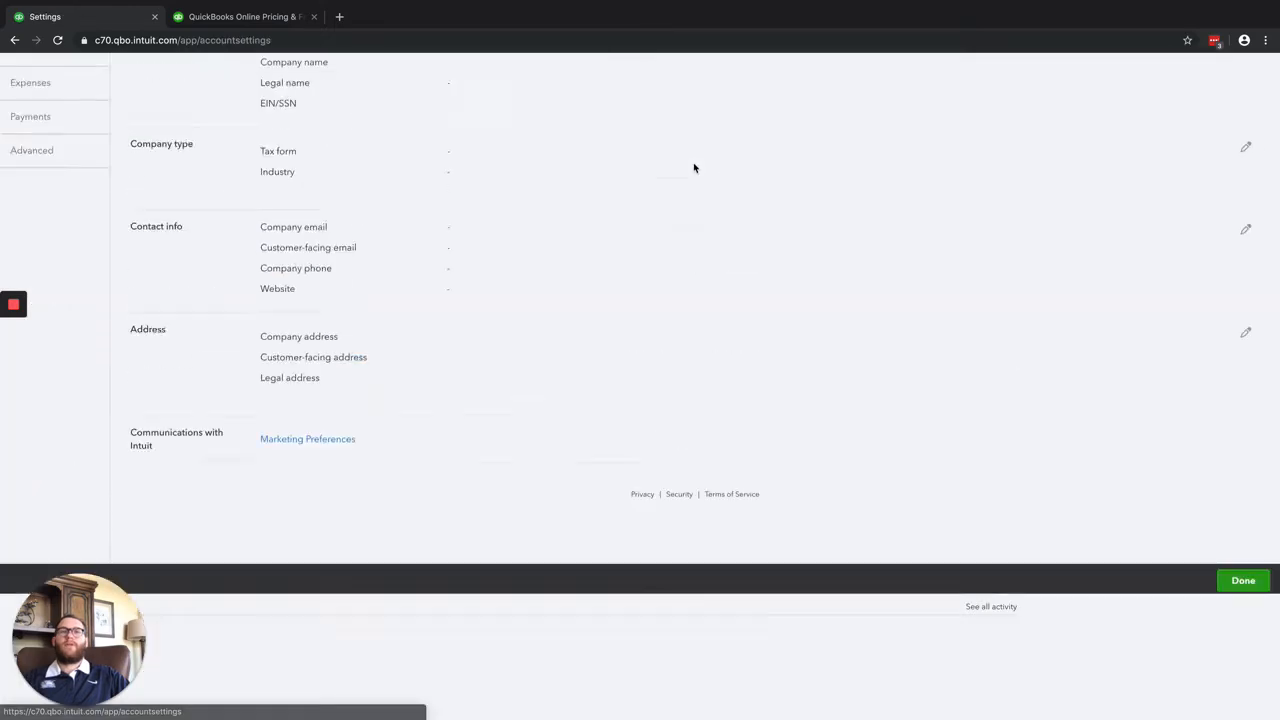
{"action": "left_click", "coordinate": [43, 279]}
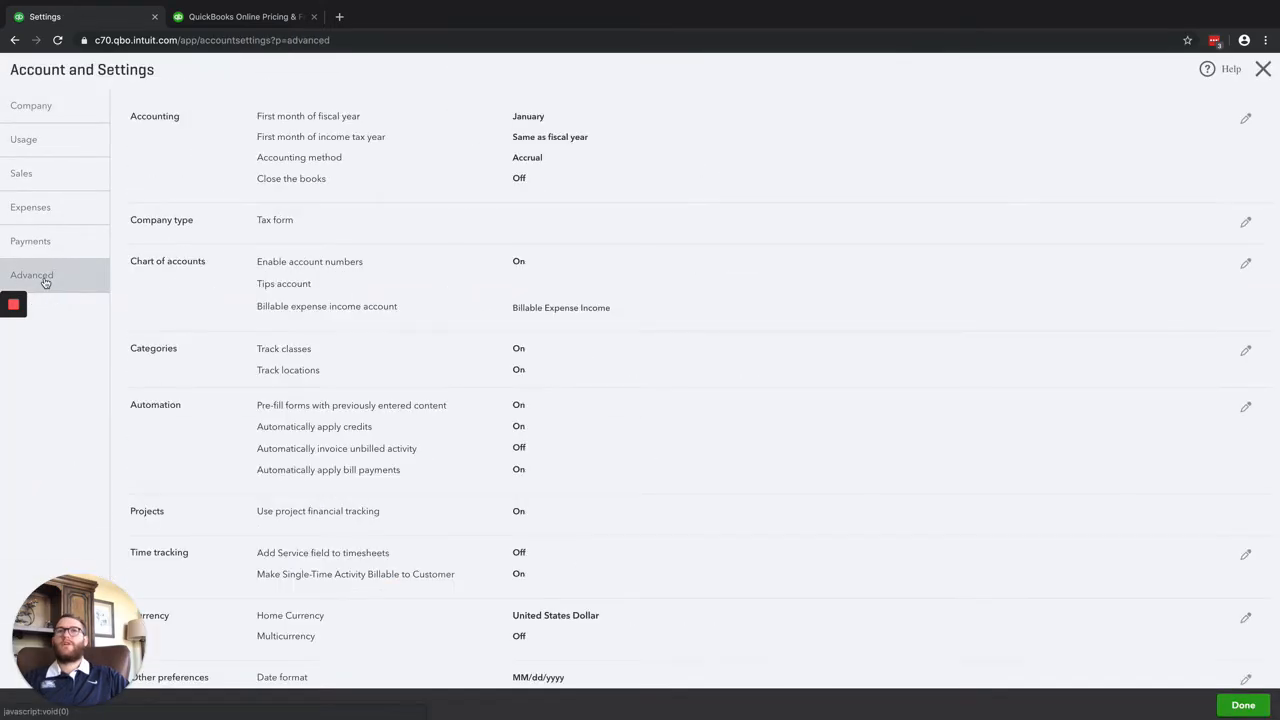
{"action": "left_click", "coordinate": [174, 357]}
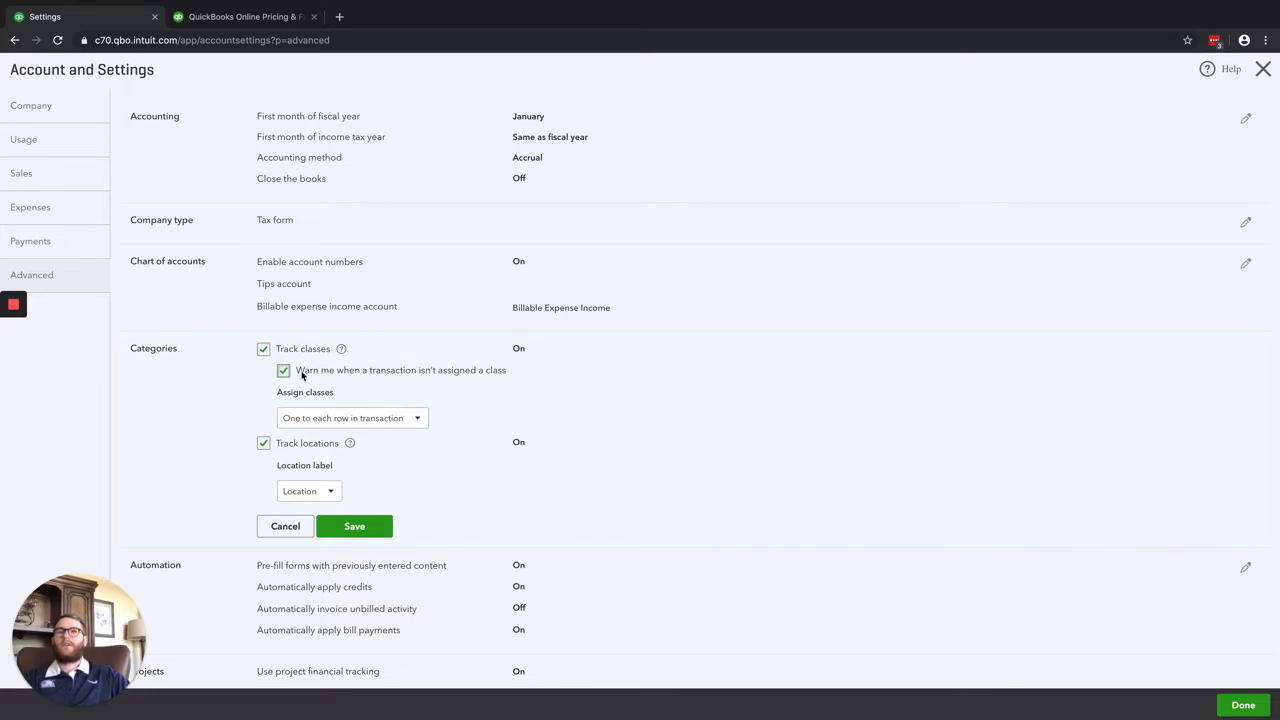
- Check the missing-class warning and the class assignment choices, then save the Categories settings and finish the account settings
{"action": "left_click_drag", "start_coordinate": [302, 375], "coordinate": [508, 375]}
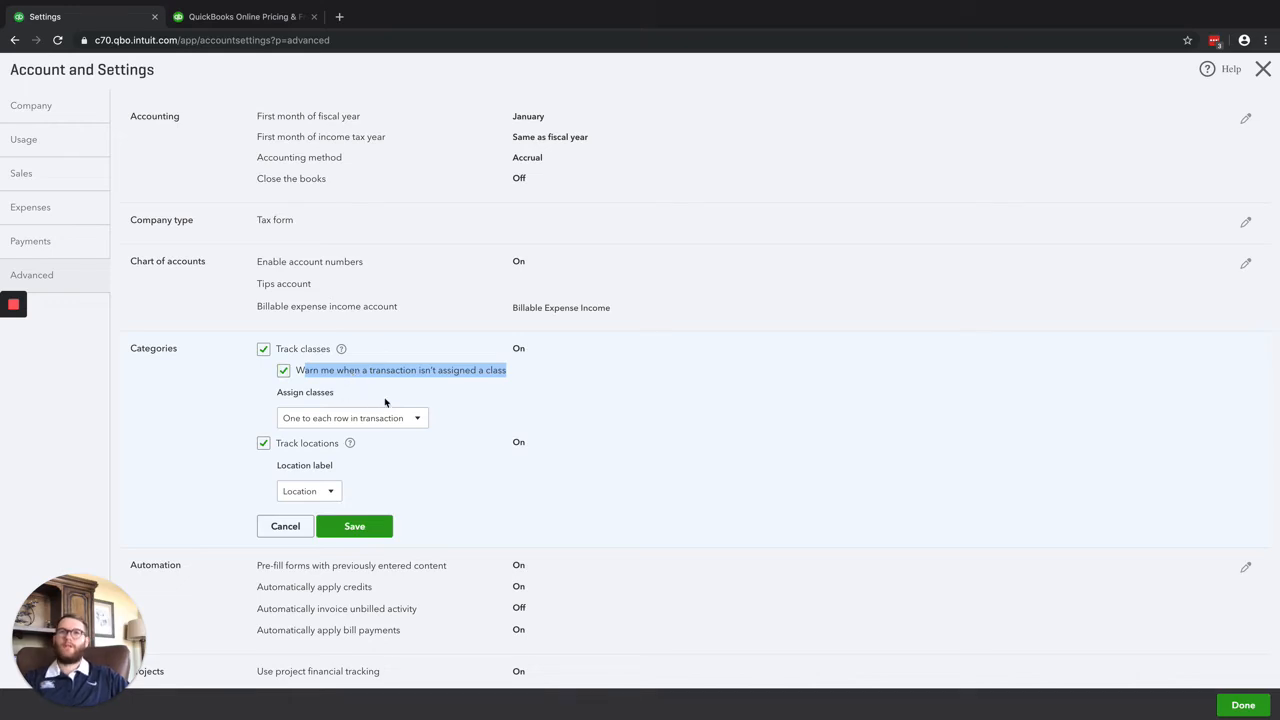
{"action": "left_click", "coordinate": [417, 420]}
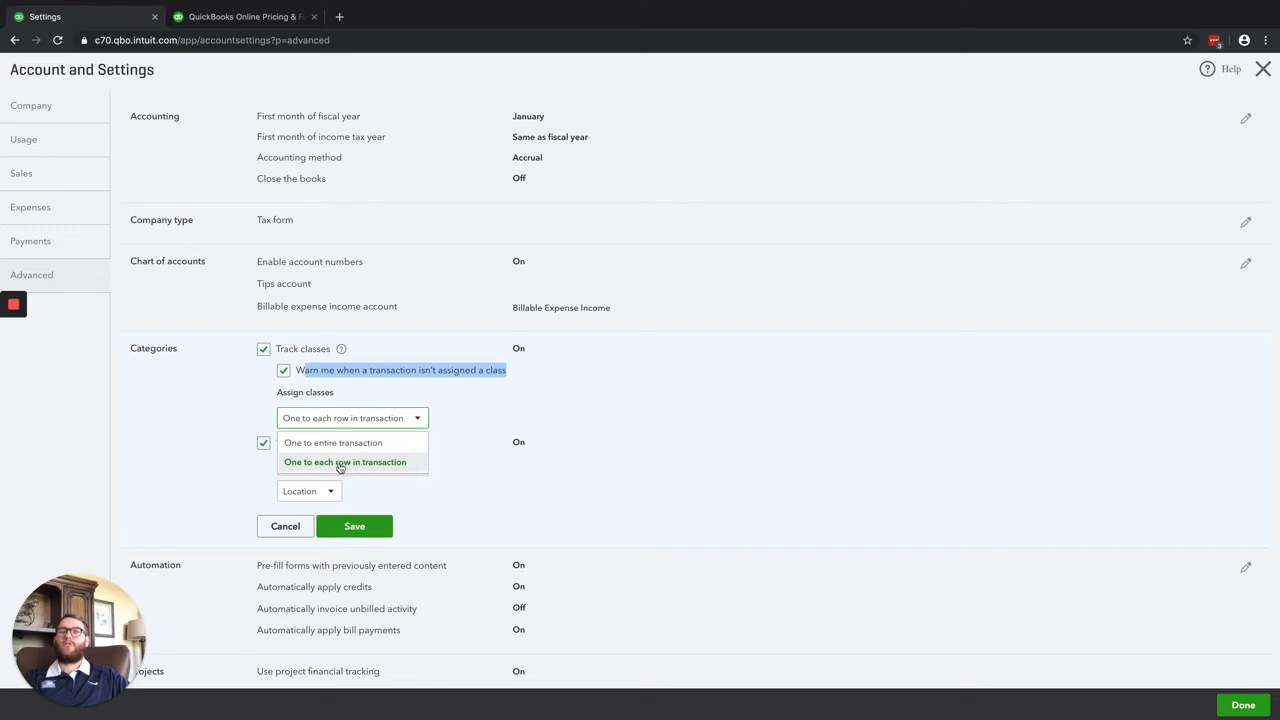
{"action": "left_click", "coordinate": [502, 410]}
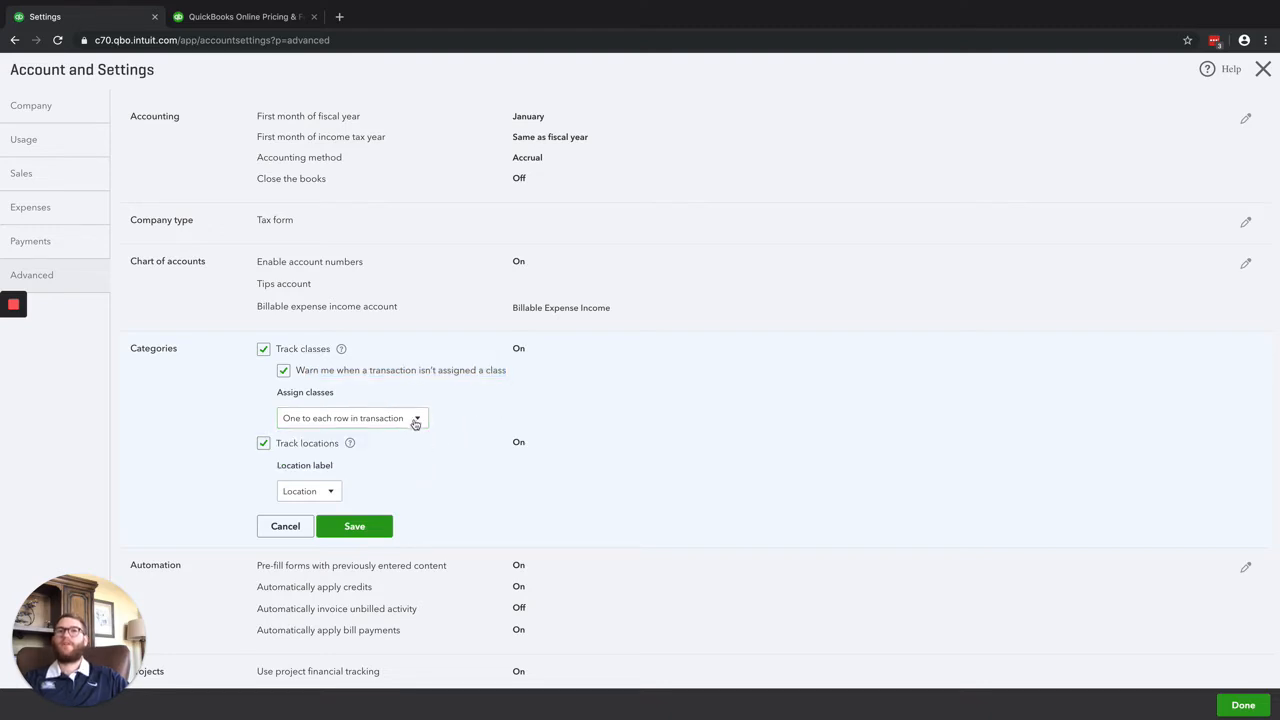
{"action": "left_click", "coordinate": [355, 526]}
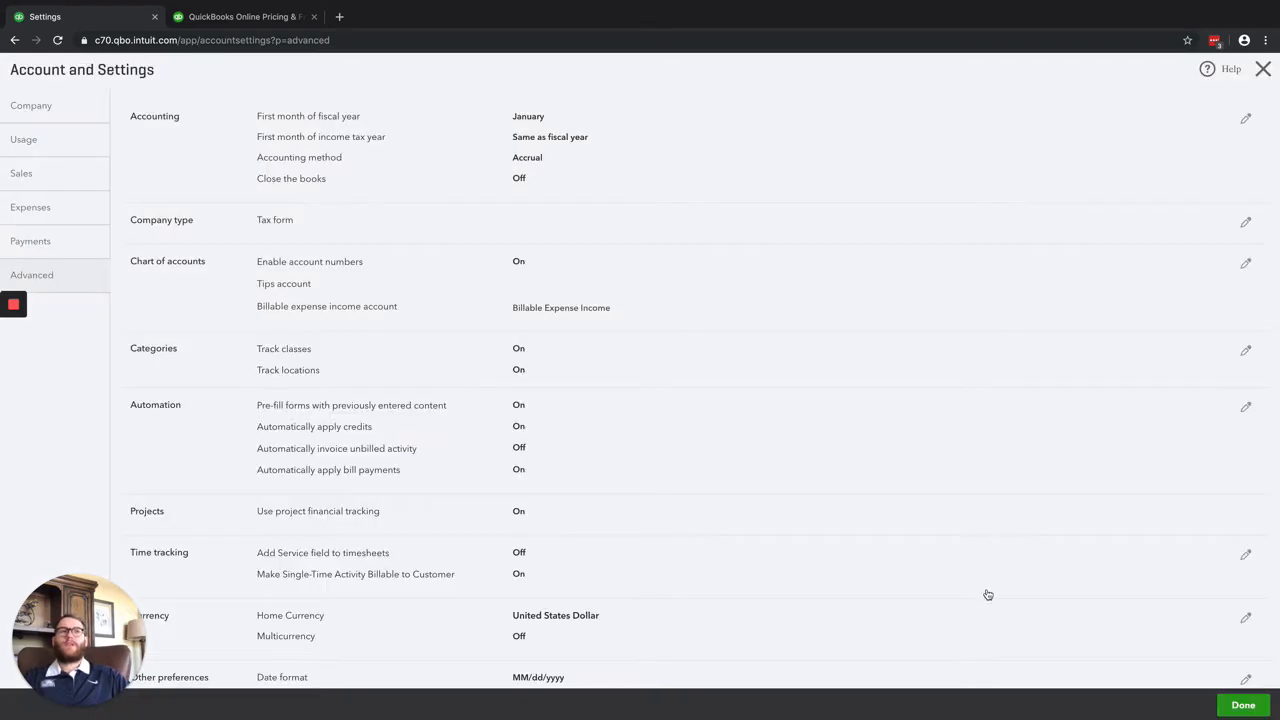
{"action": "left_click", "coordinate": [1238, 705]}
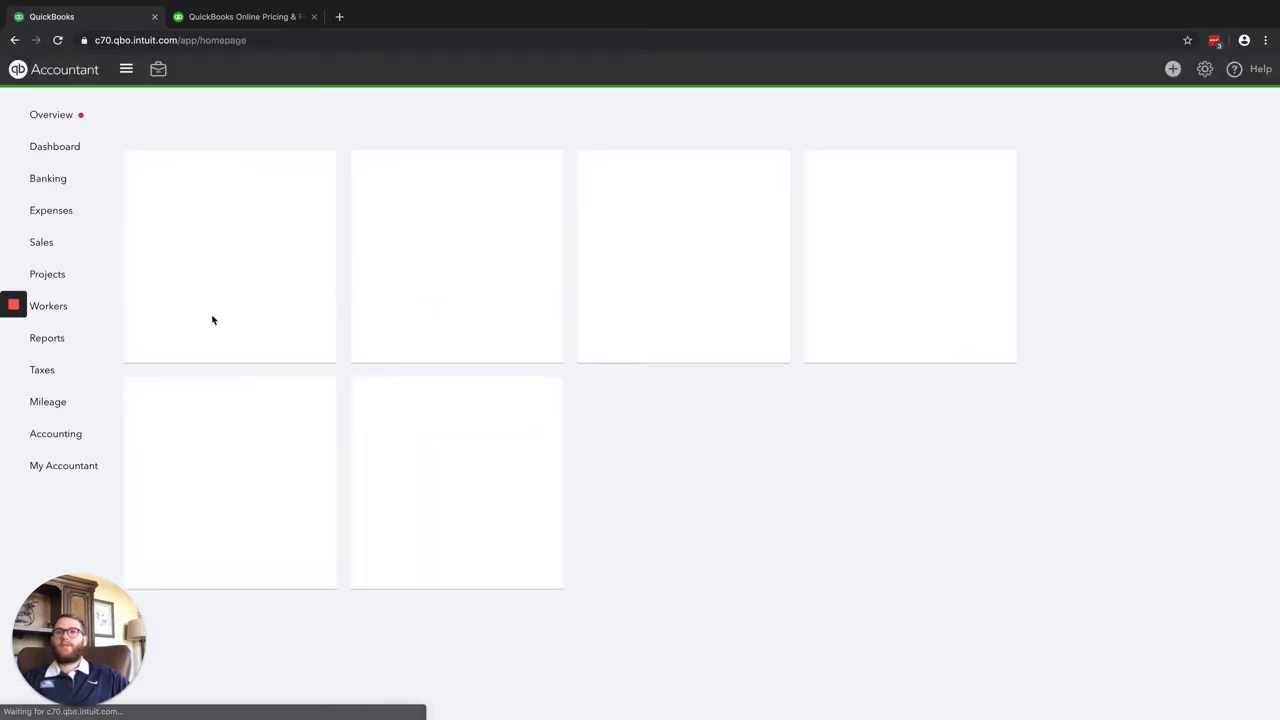
- Open the Products and Services list and look through the items
{"action": "mouse_move", "coordinate": [57, 248]}
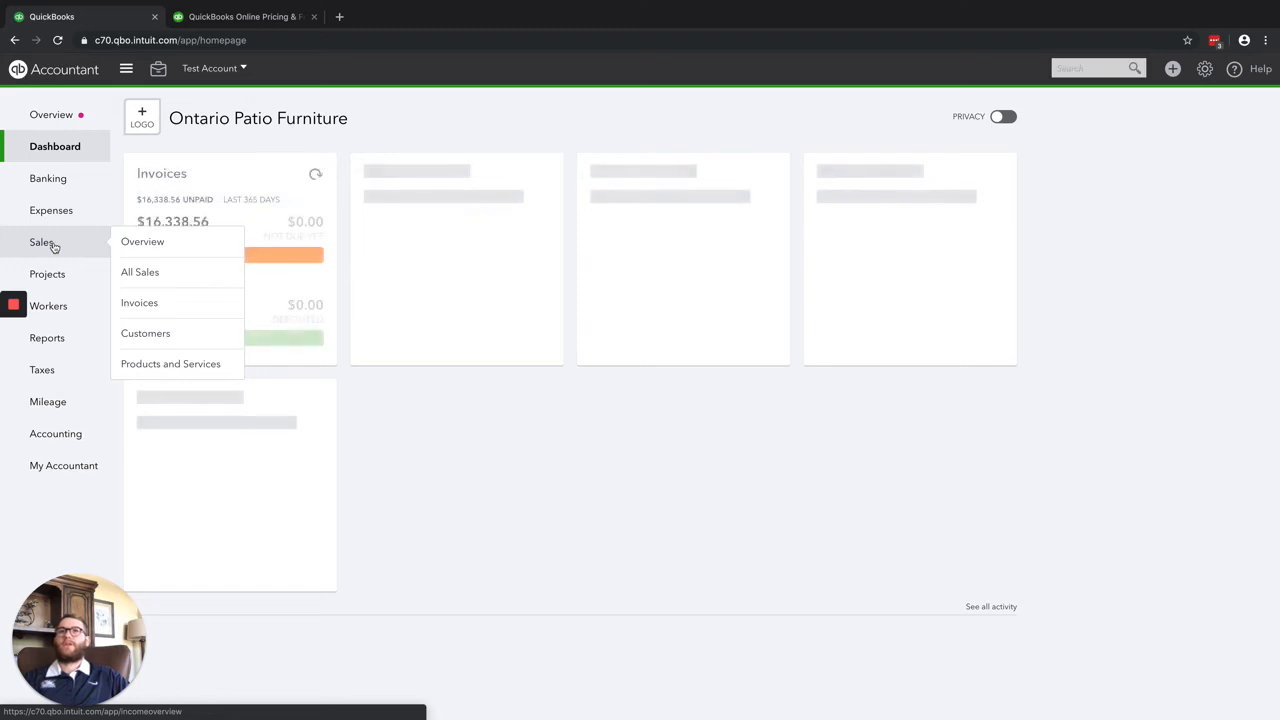
{"action": "left_click", "coordinate": [145, 370]}
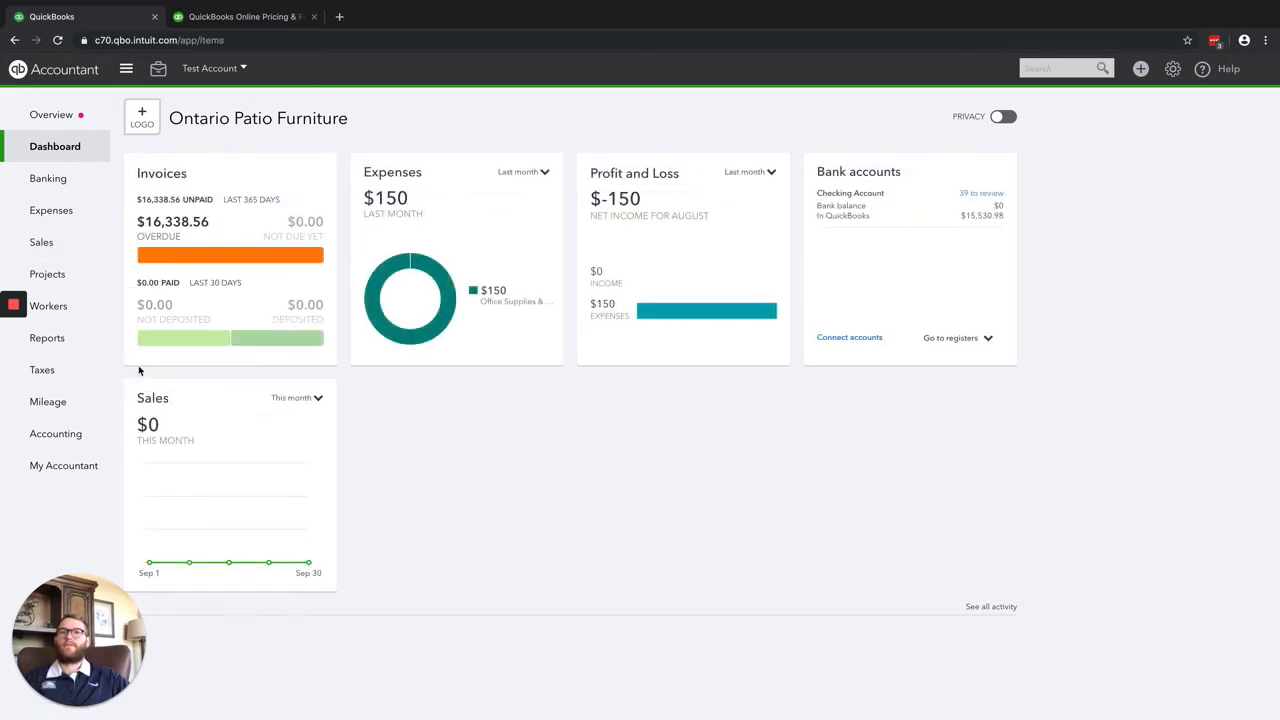
{"action": "mouse_move", "coordinate": [62, 252]}
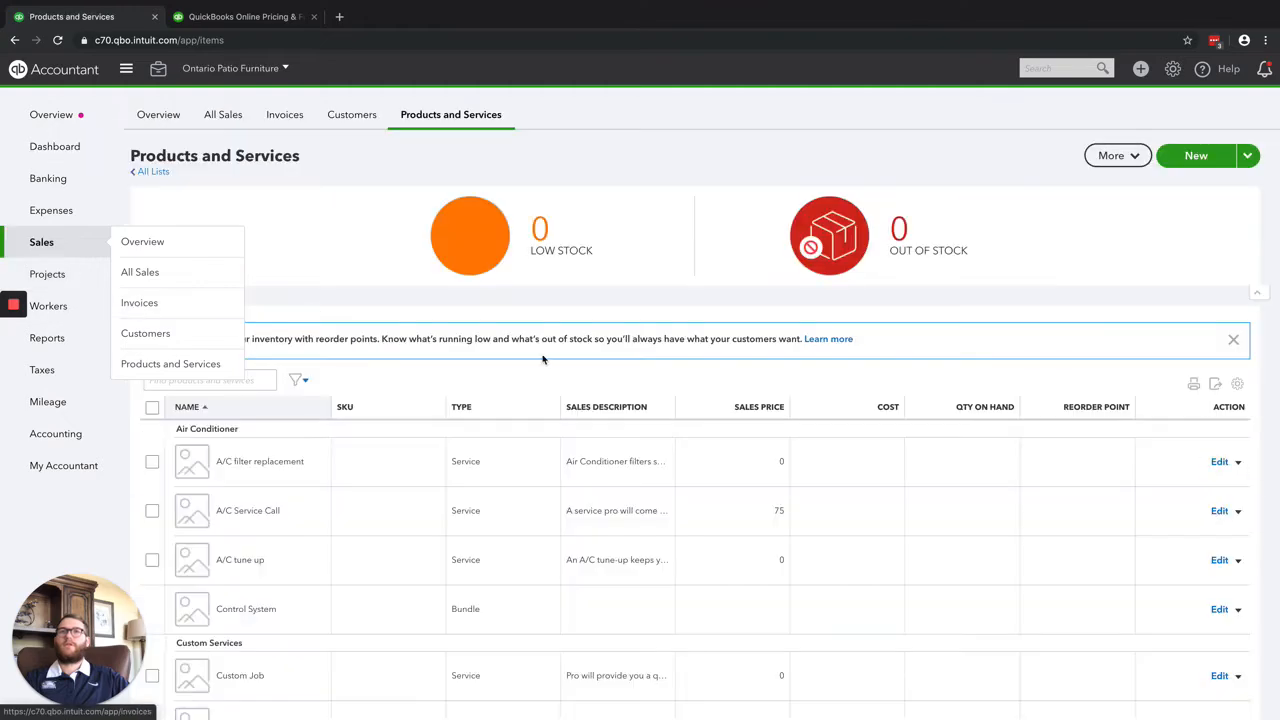
{"action": "scroll", "coordinate": [440, 417], "scroll_direction": "down", "scroll_amount": 2}
{"action": "scroll", "coordinate": [440, 417], "scroll_direction": "down", "scroll_amount": 5}
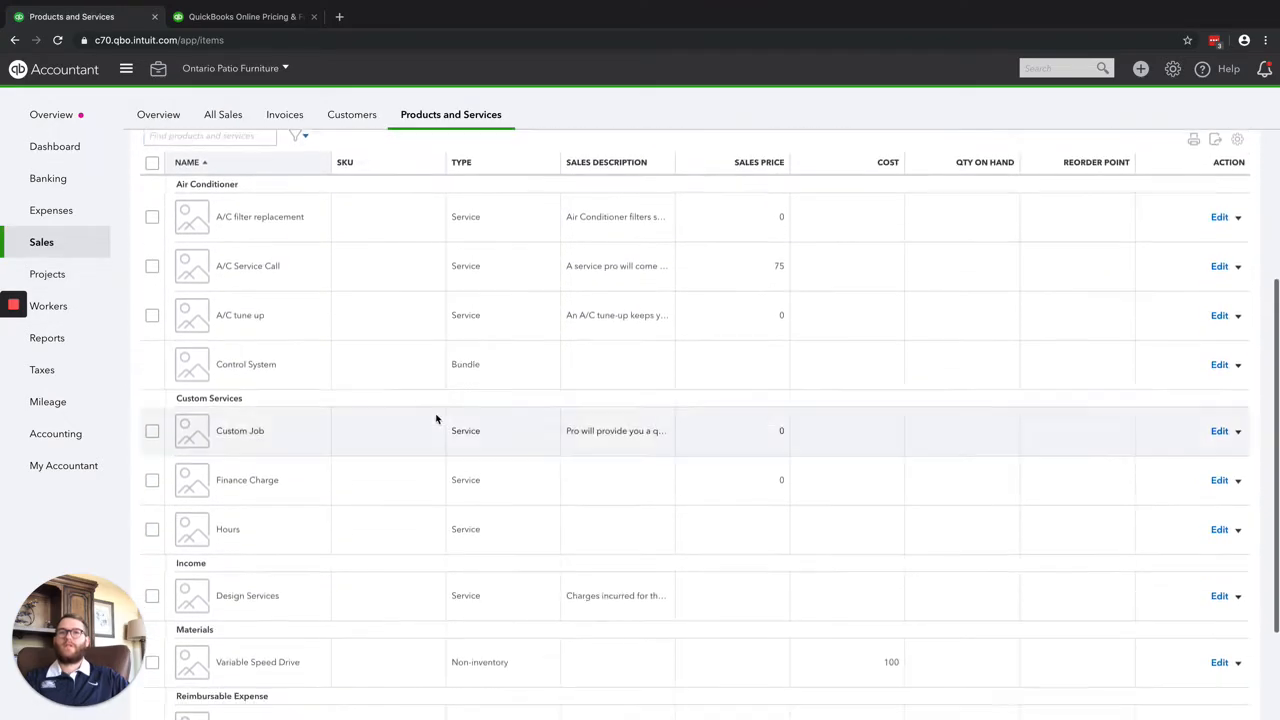
{"action": "scroll", "coordinate": [437, 418], "scroll_direction": "up", "scroll_amount": 5}
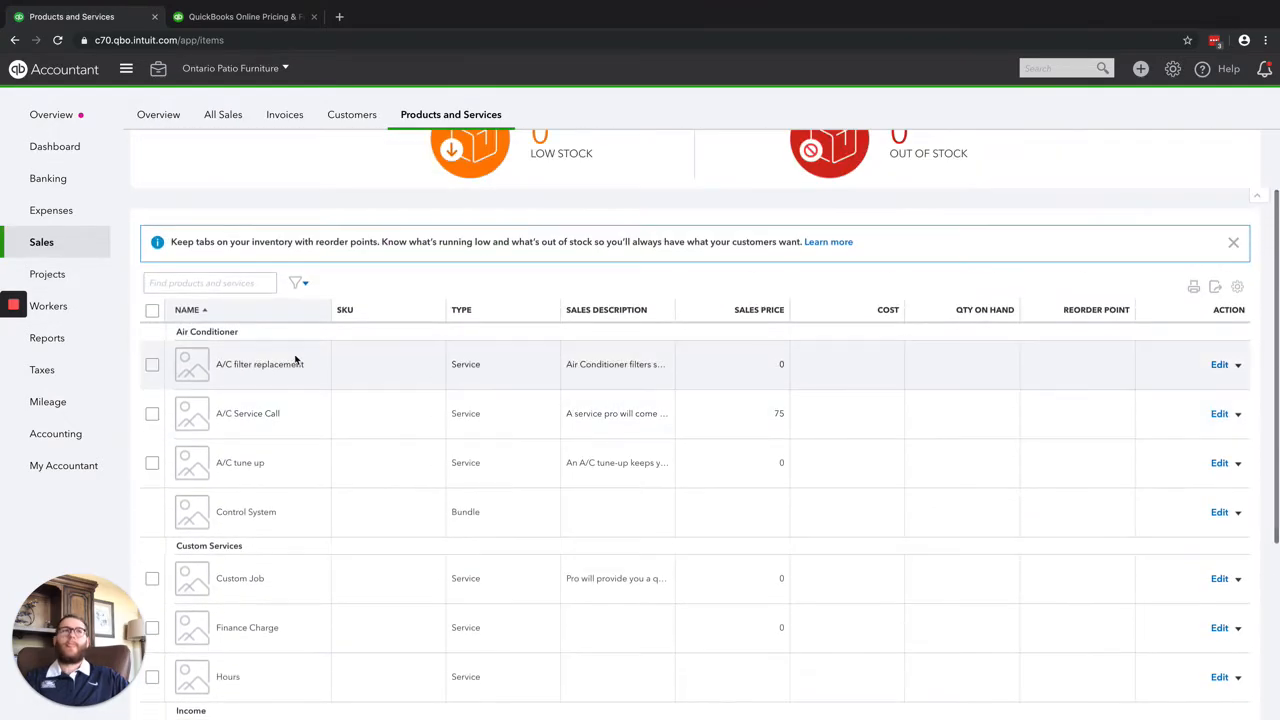
- Create a new class named Service for the A/C filter replacement item, and save the item with it
{"action": "left_click", "coordinate": [1218, 366]}
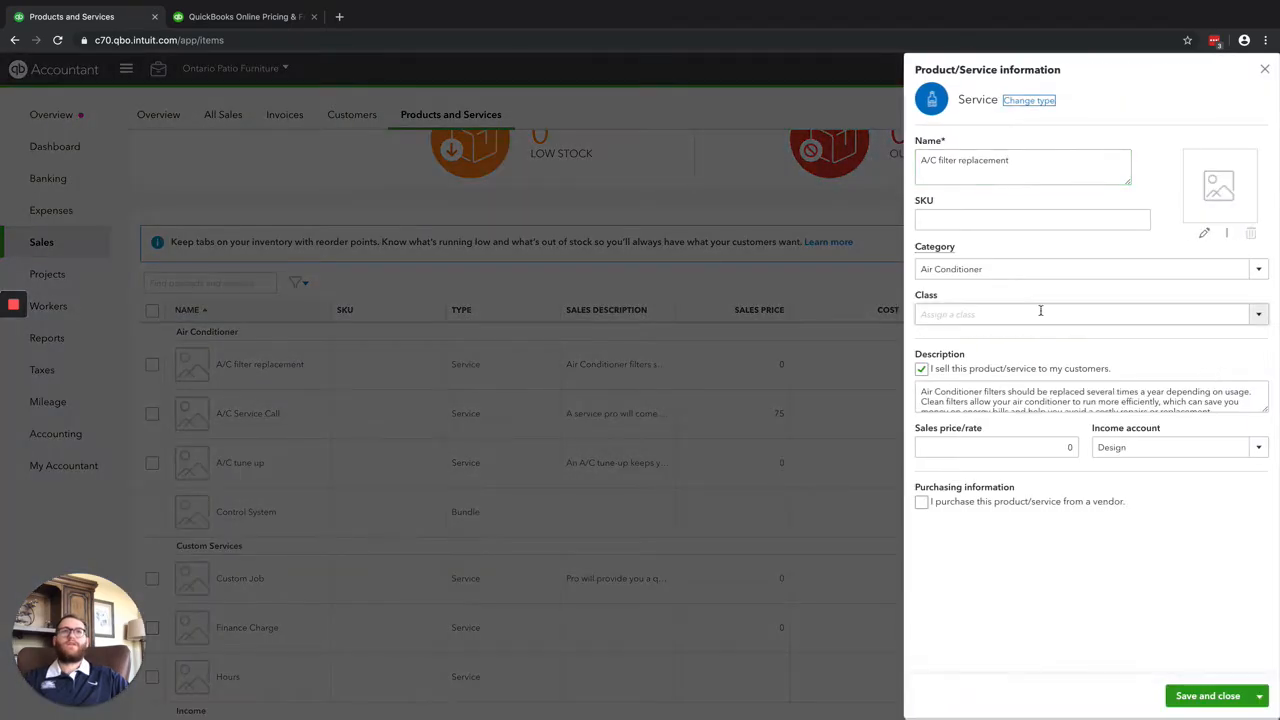
{"action": "double_click", "coordinate": [924, 296]}
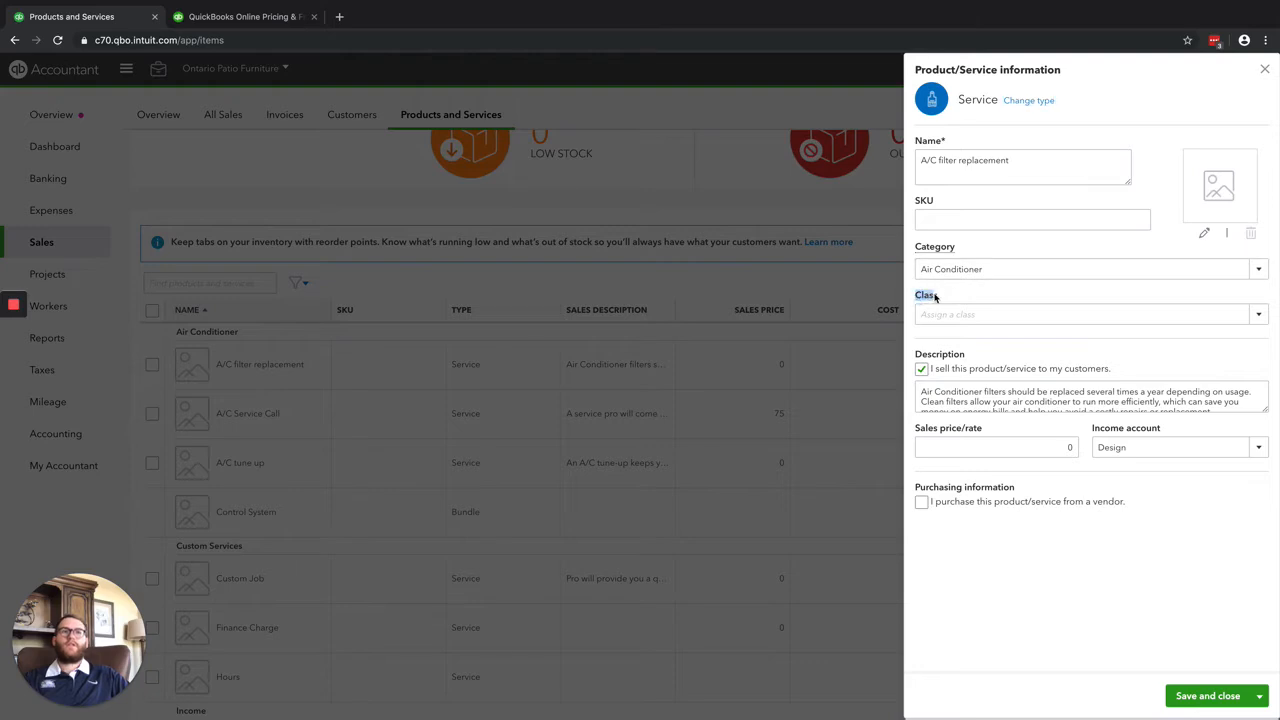
{"action": "left_click", "coordinate": [1260, 314]}
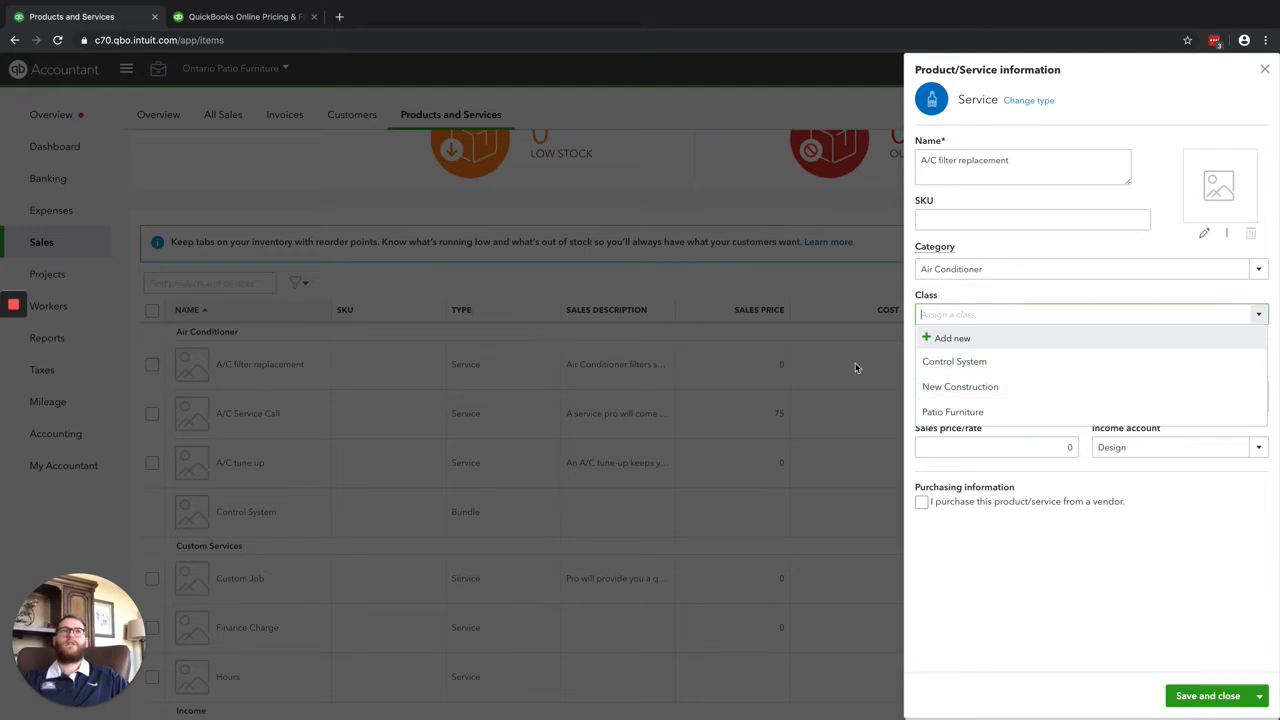
{"action": "left_click", "coordinate": [962, 341]}
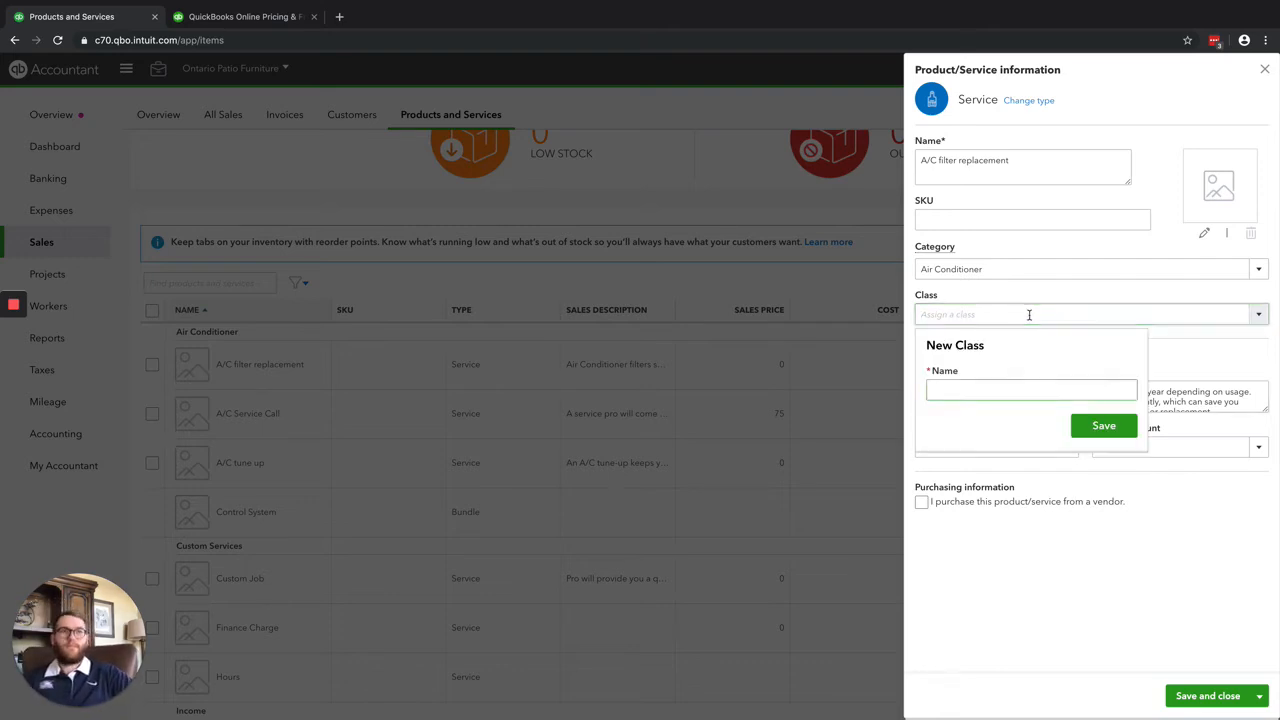
{"action": "left_click", "coordinate": [960, 386]}
{"action": "type", "text": "Ser"}
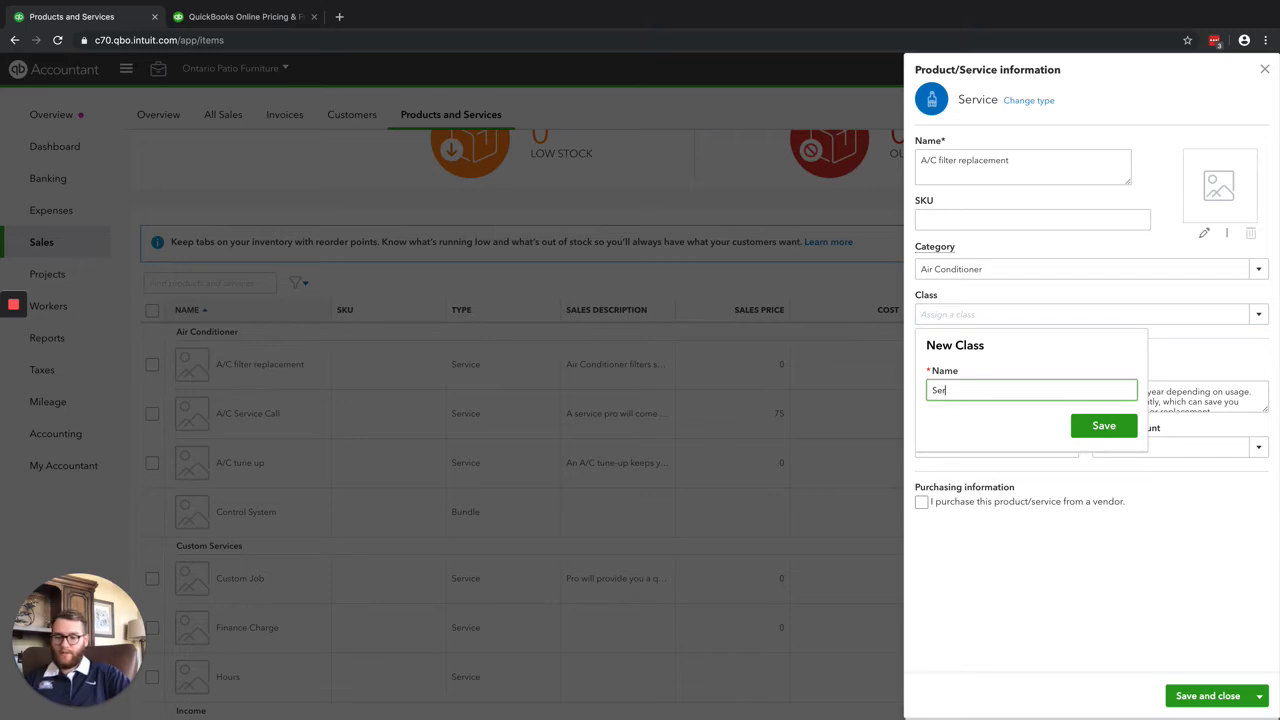
{"action": "type", "text": "vice"}
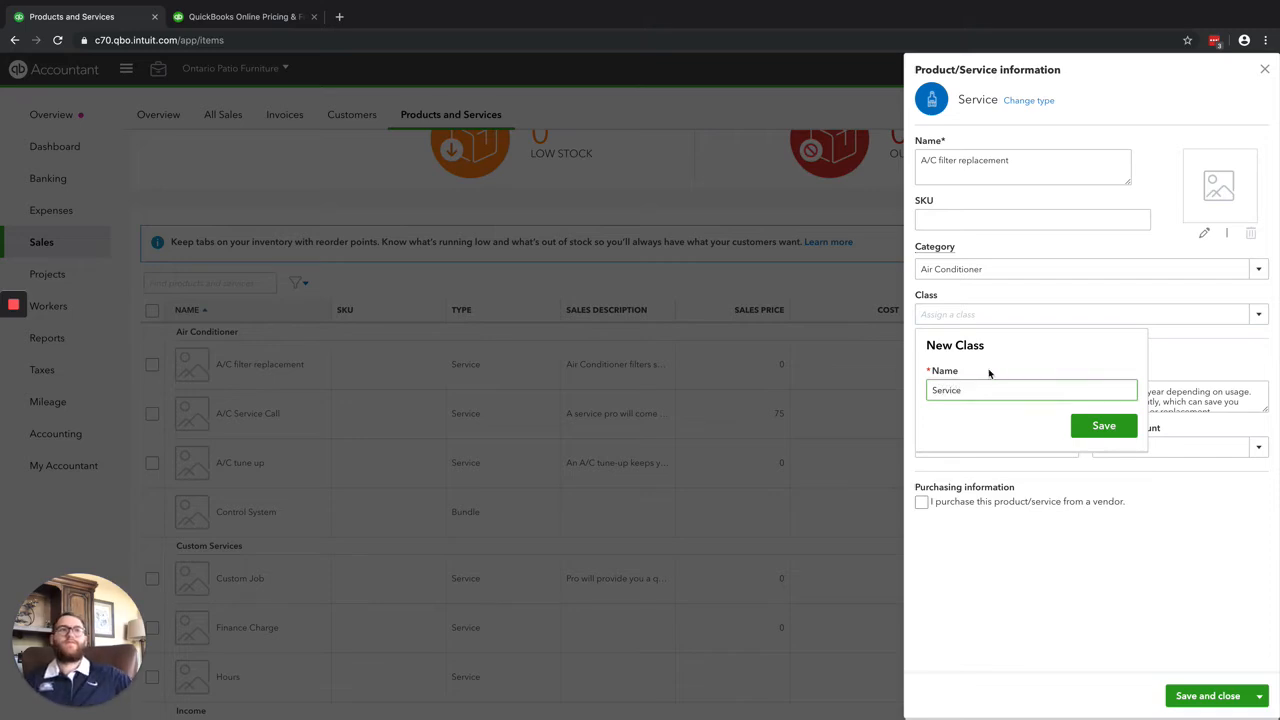
{"action": "left_click", "coordinate": [1103, 425]}
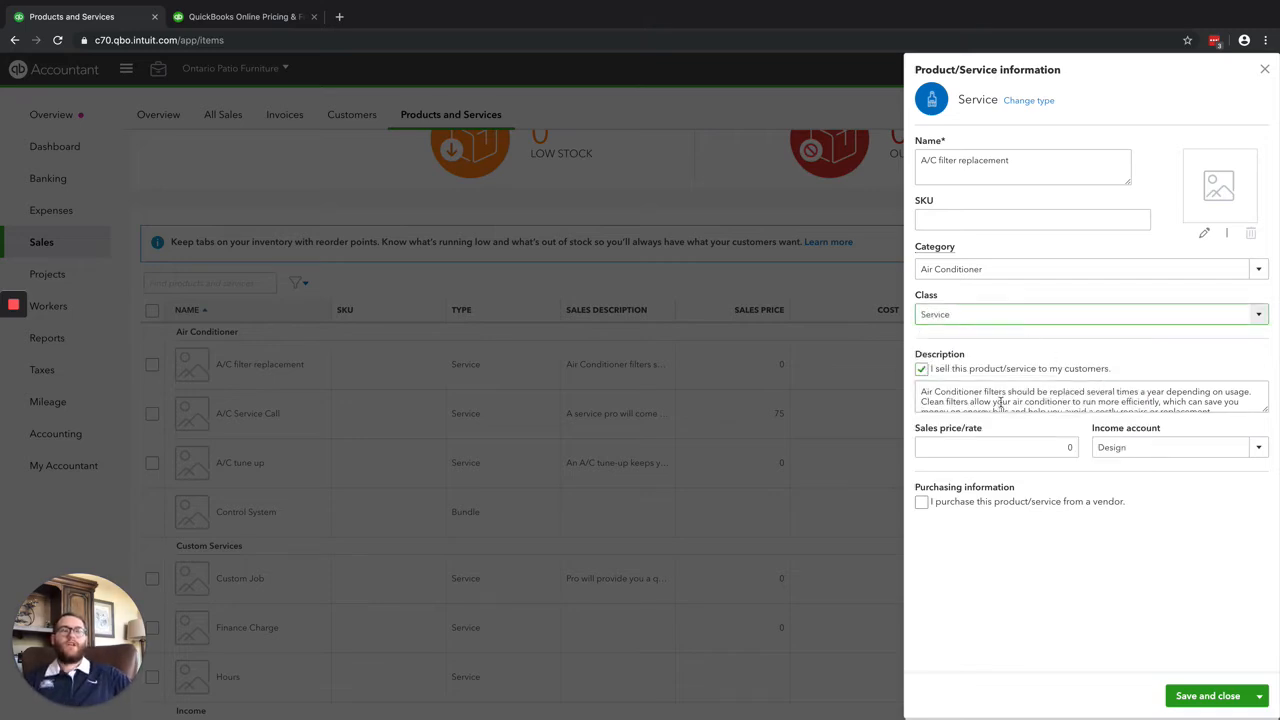
{"action": "left_click", "coordinate": [1208, 695]}
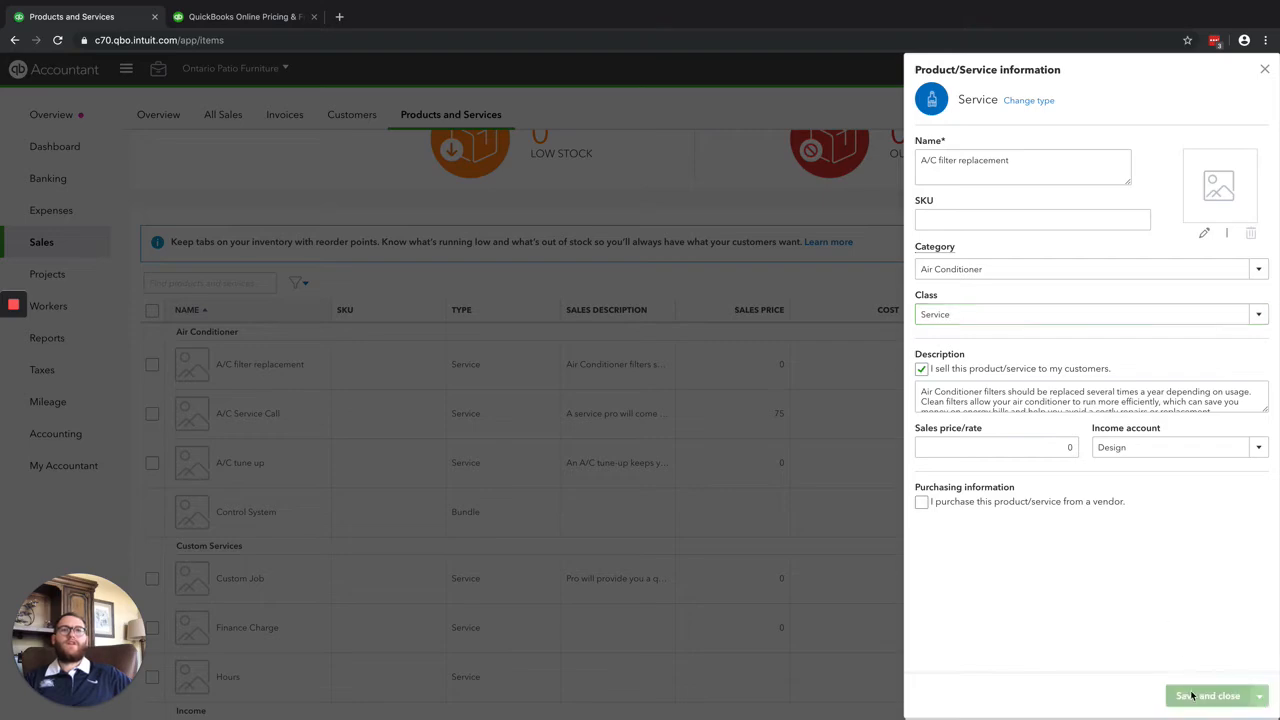
- Assign the existing Service class to the A/C Service Call item and save it
{"action": "scroll", "coordinate": [330, 406], "scroll_direction": "down", "scroll_amount": 3}
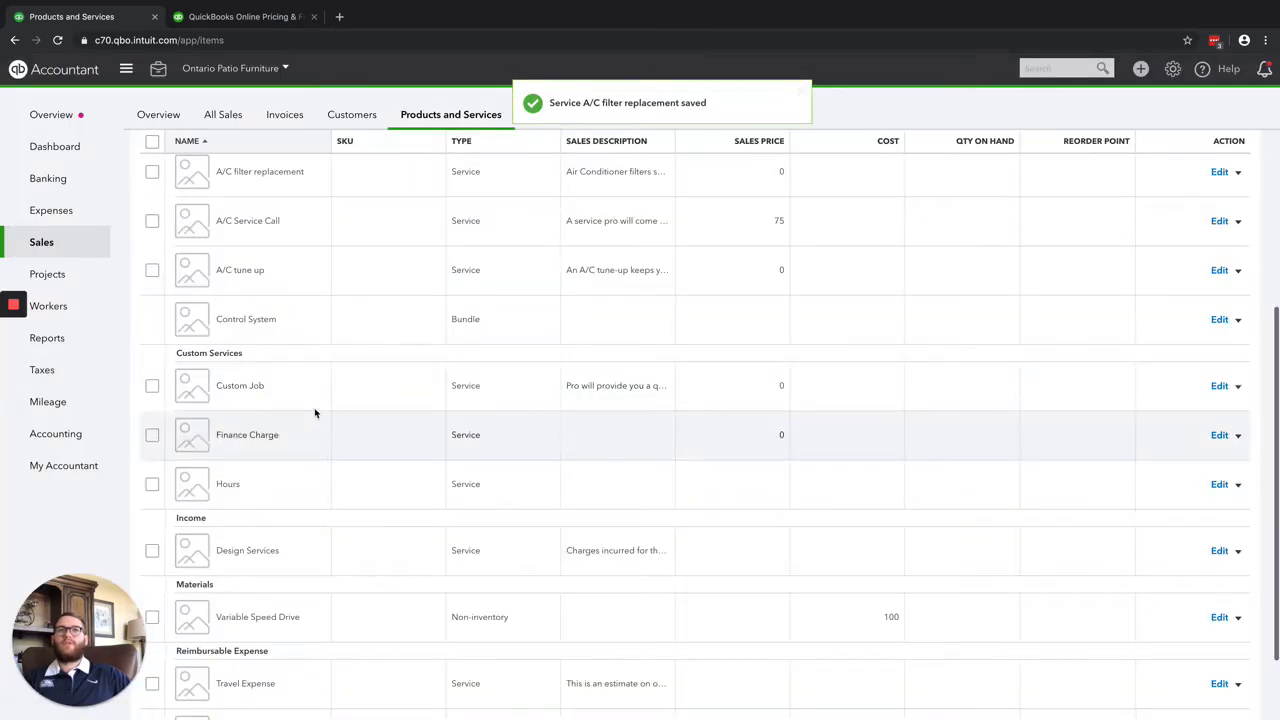
{"action": "scroll", "coordinate": [286, 374], "scroll_direction": "up", "scroll_amount": 1}
{"action": "scroll", "coordinate": [285, 373], "scroll_direction": "up", "scroll_amount": 1}
{"action": "left_click_drag", "start_coordinate": [217, 265], "coordinate": [315, 268]}
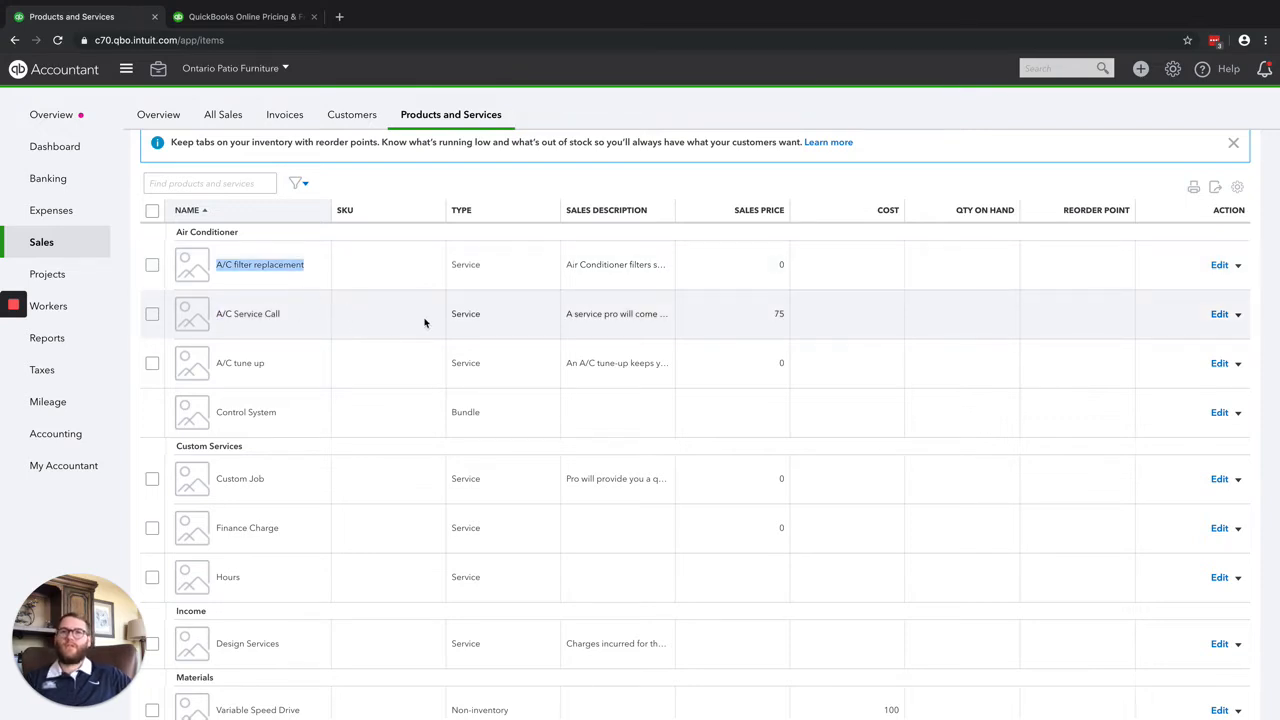
{"action": "left_click", "coordinate": [1221, 315]}
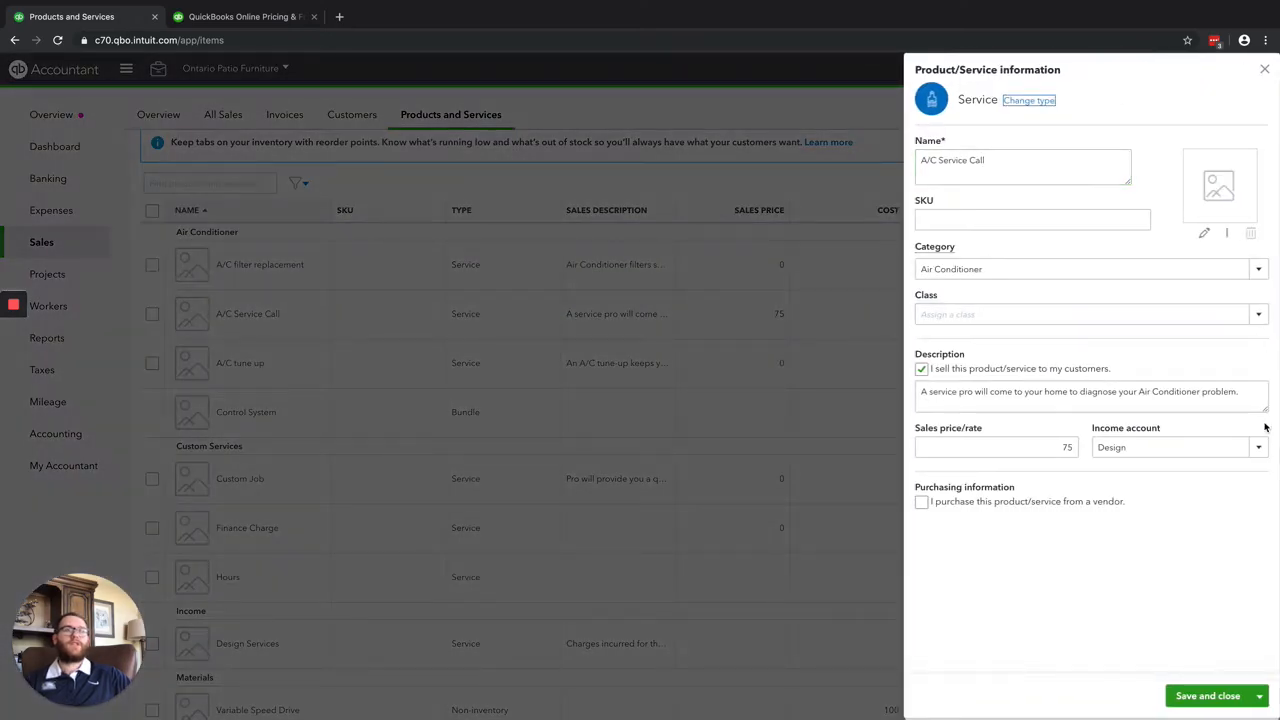
{"action": "left_click", "coordinate": [1257, 314]}
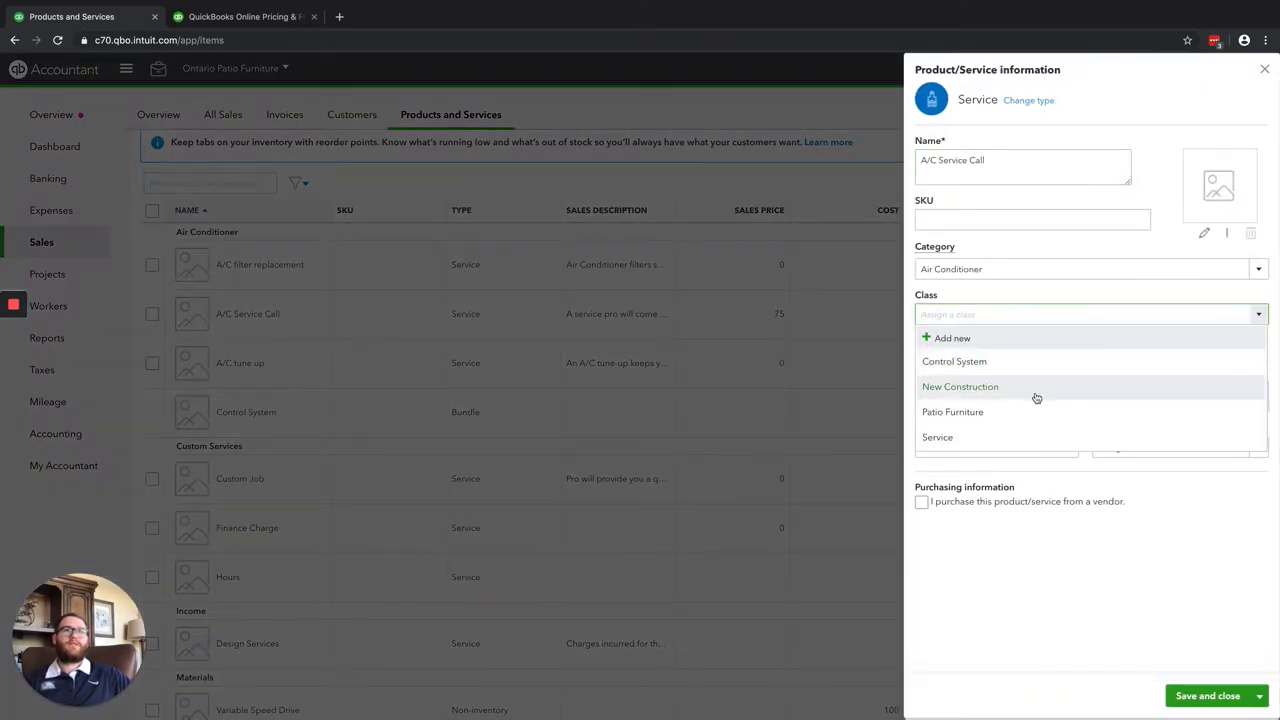
{"action": "left_click", "coordinate": [977, 437]}
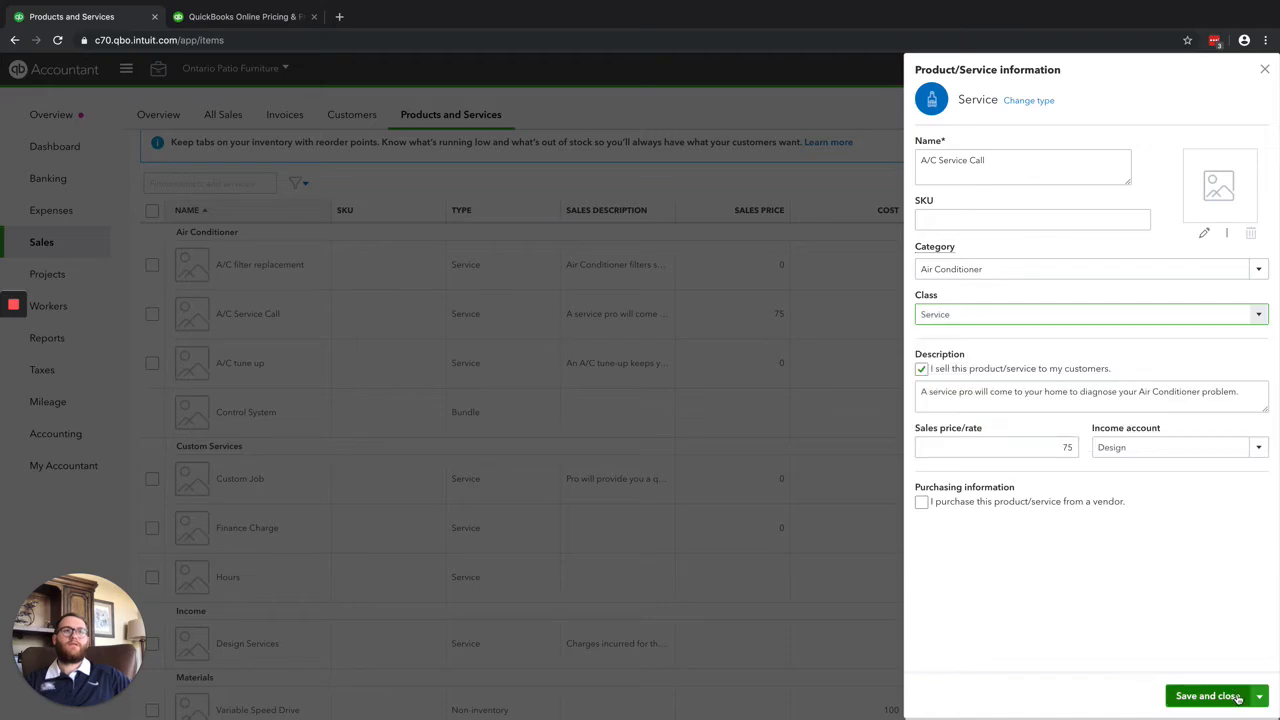
{"action": "left_click", "coordinate": [1238, 697]}
- Inspect the Control System bundle's details for a class setting and close it without changes
{"action": "scroll", "coordinate": [1094, 590], "scroll_direction": "down", "scroll_amount": 5}
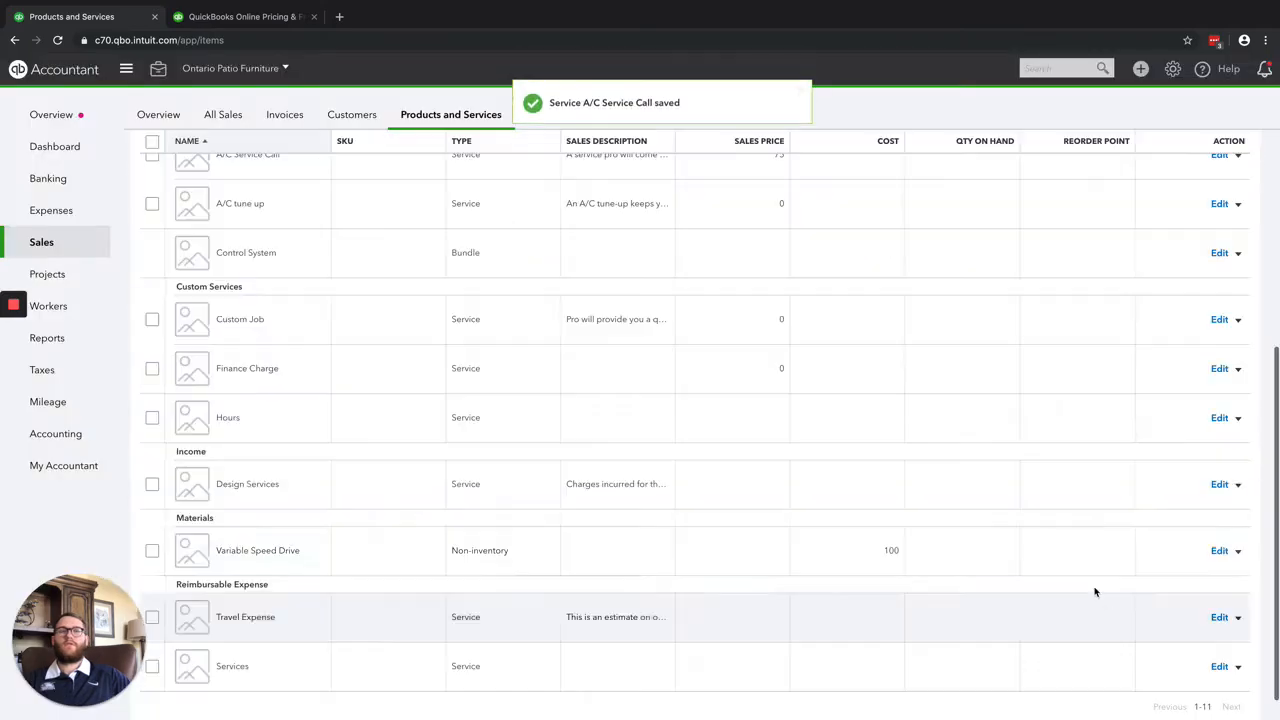
{"action": "scroll", "coordinate": [1088, 545], "scroll_direction": "up", "scroll_amount": 3}
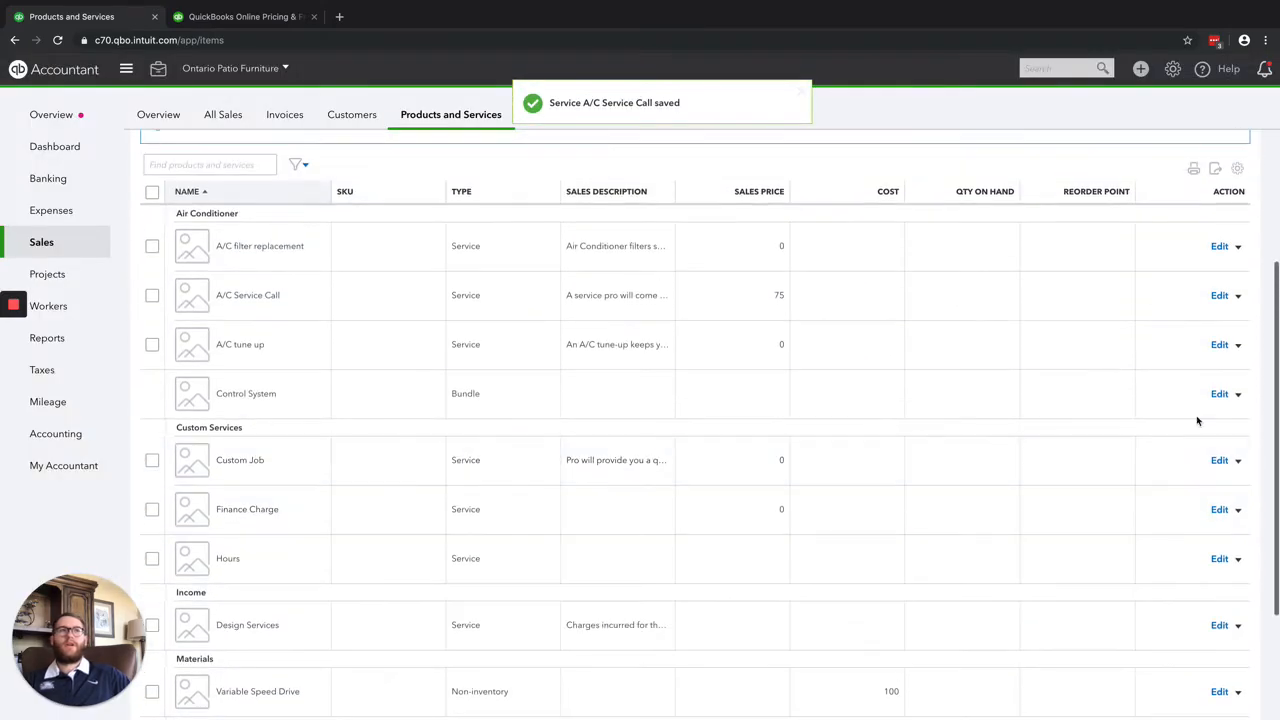
{"action": "left_click", "coordinate": [1218, 395]}
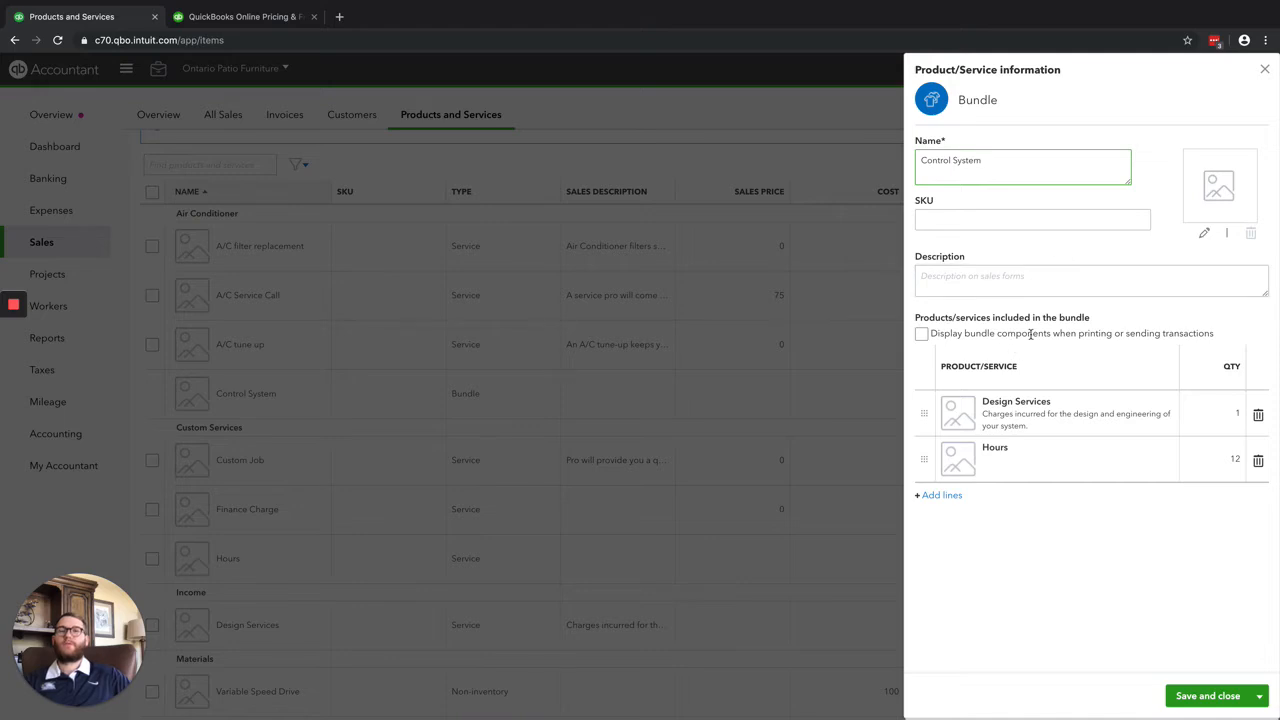
{"action": "left_click", "coordinate": [1265, 70]}
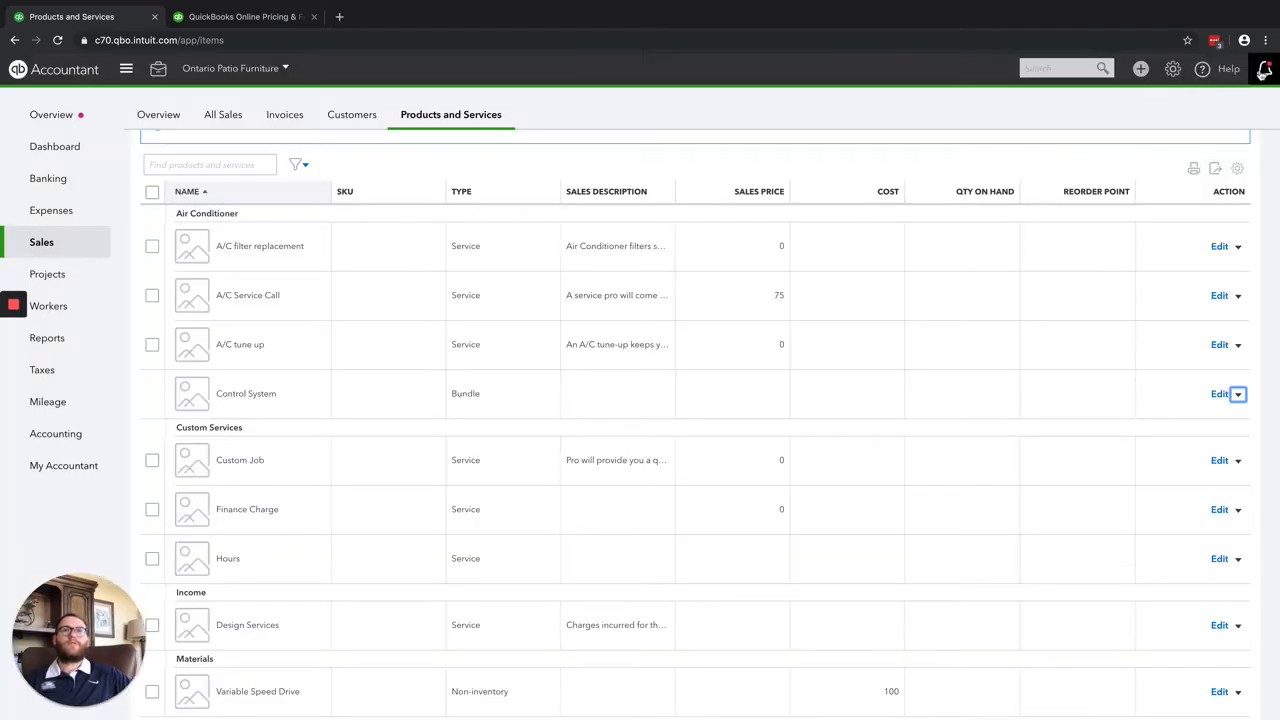
{"action": "scroll", "coordinate": [760, 400], "scroll_direction": "down", "scroll_amount": 1}
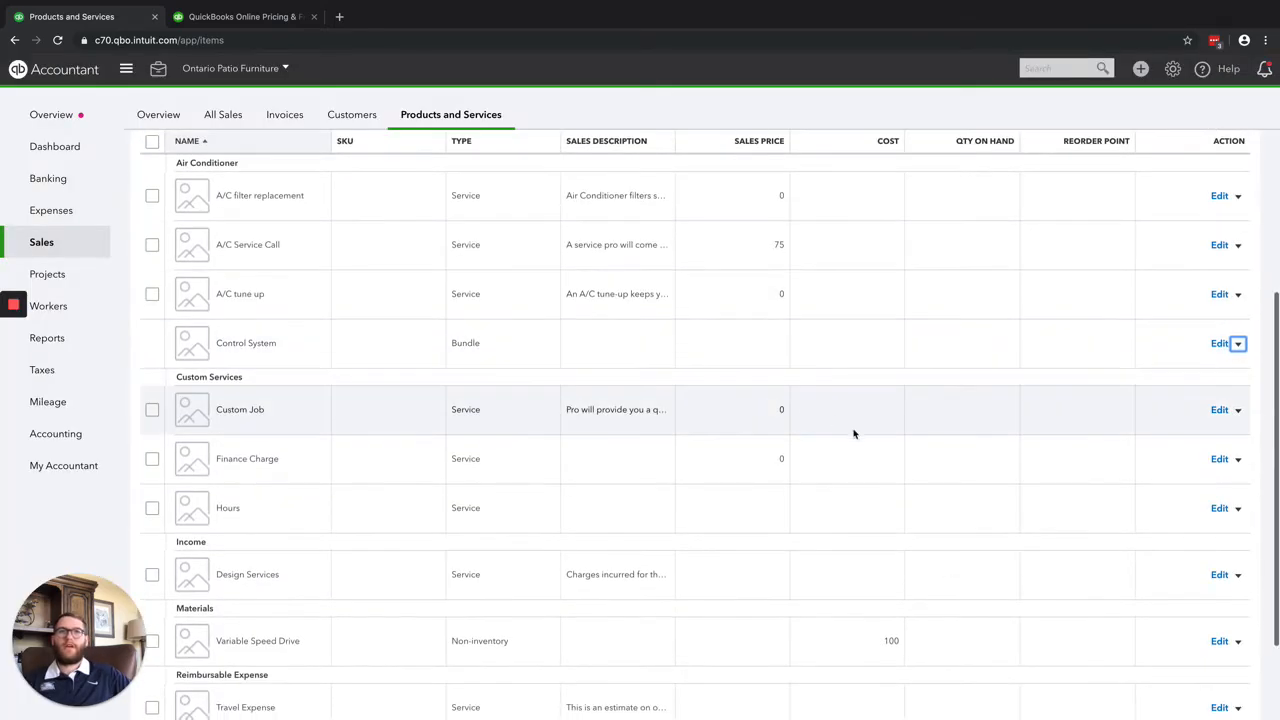
- Assign the New Construction class to the Custom Job item and save it
{"action": "left_click", "coordinate": [1220, 410]}
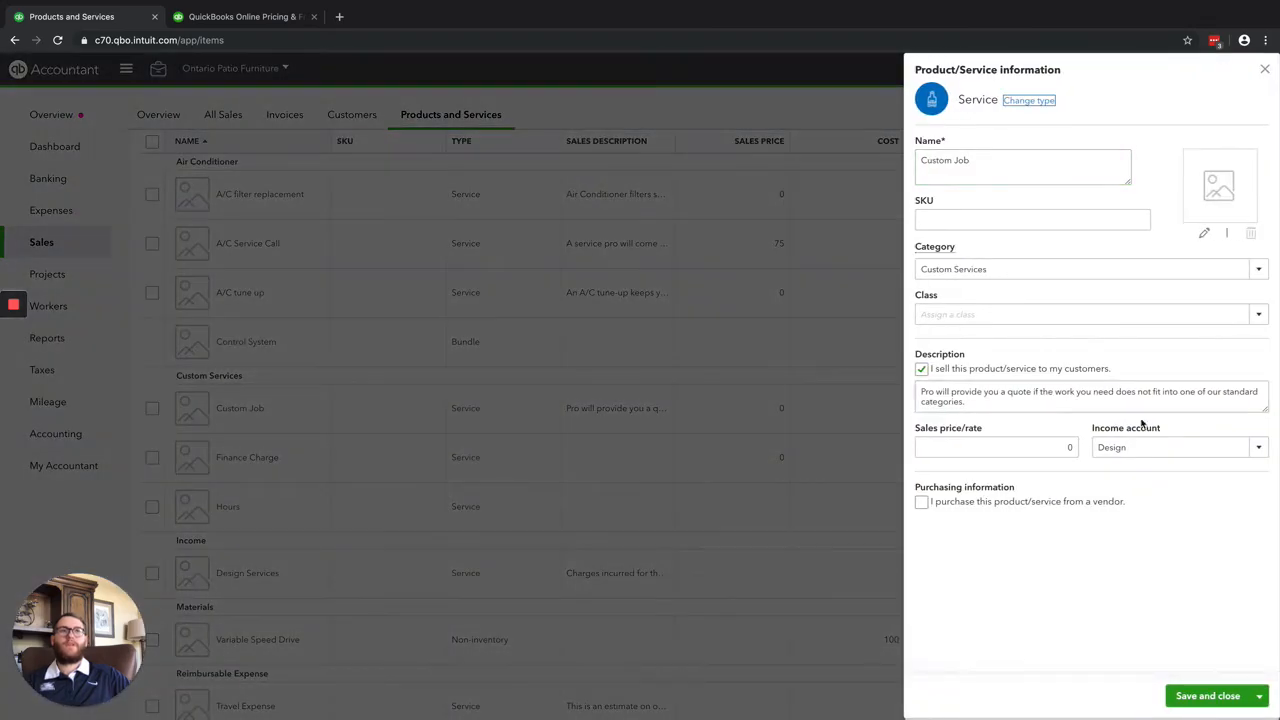
{"action": "left_click", "coordinate": [1256, 316]}
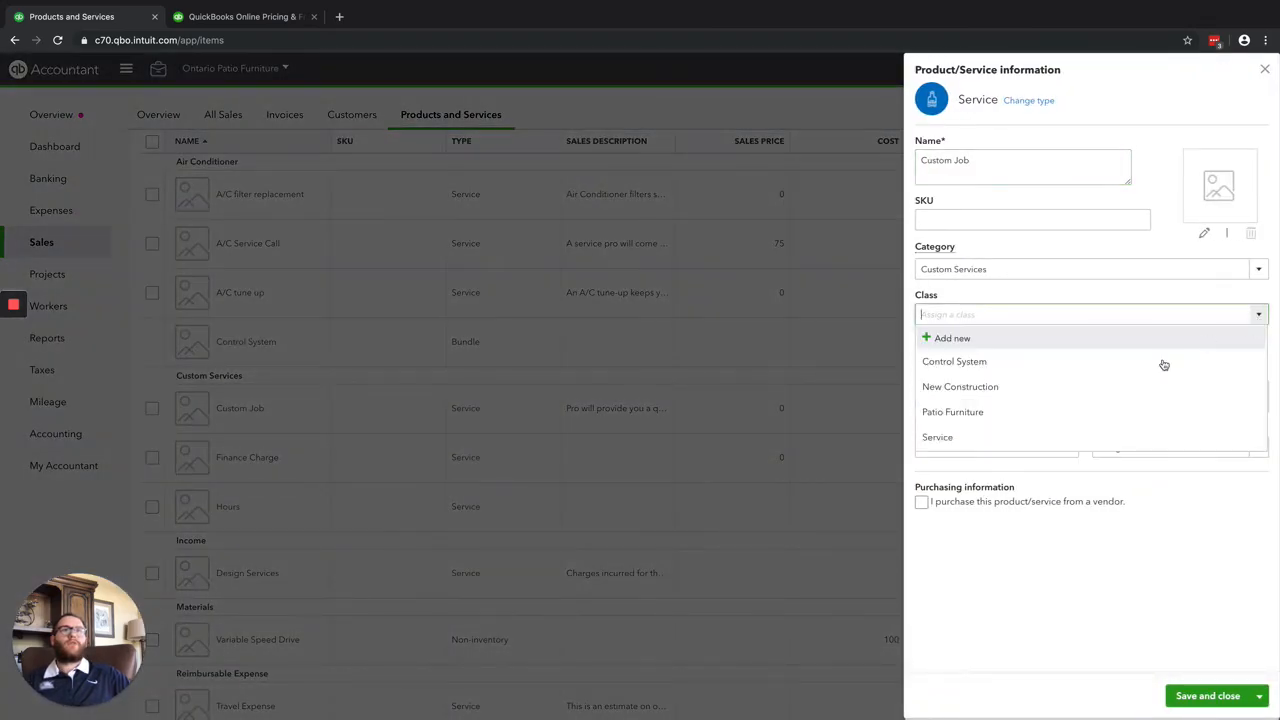
{"action": "left_click", "coordinate": [1001, 387]}
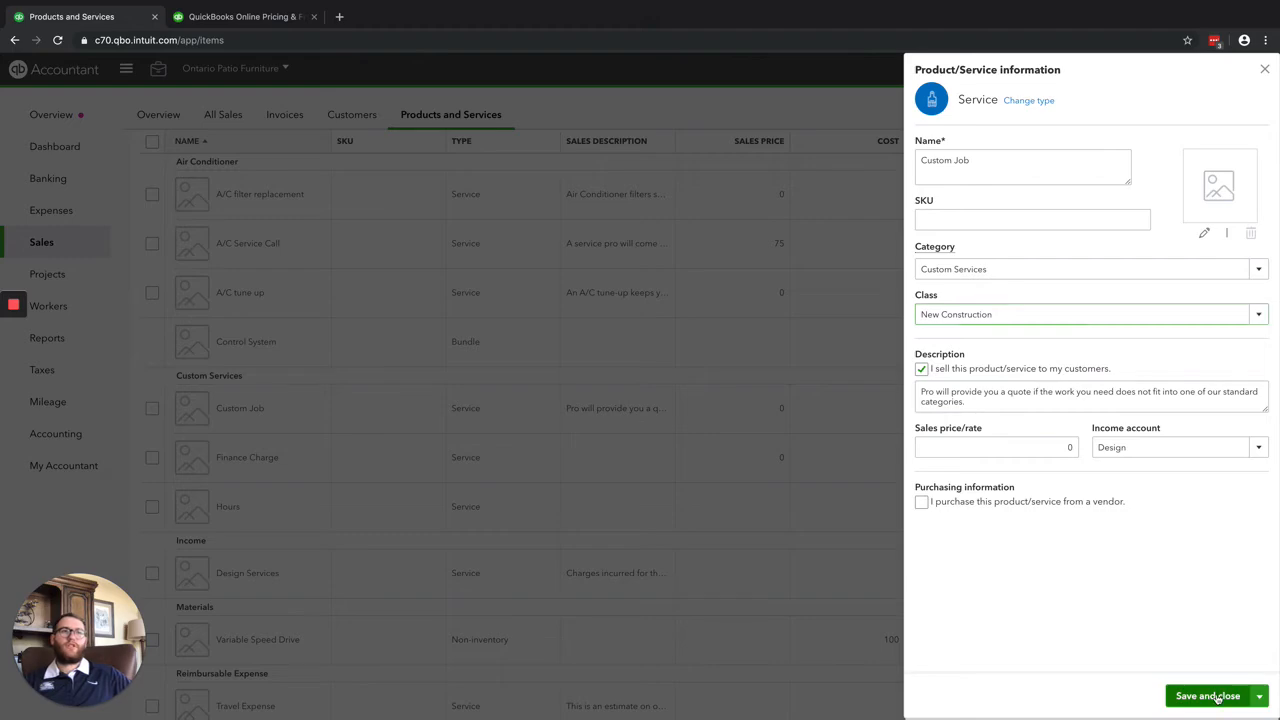
{"action": "left_click", "coordinate": [1218, 695]}
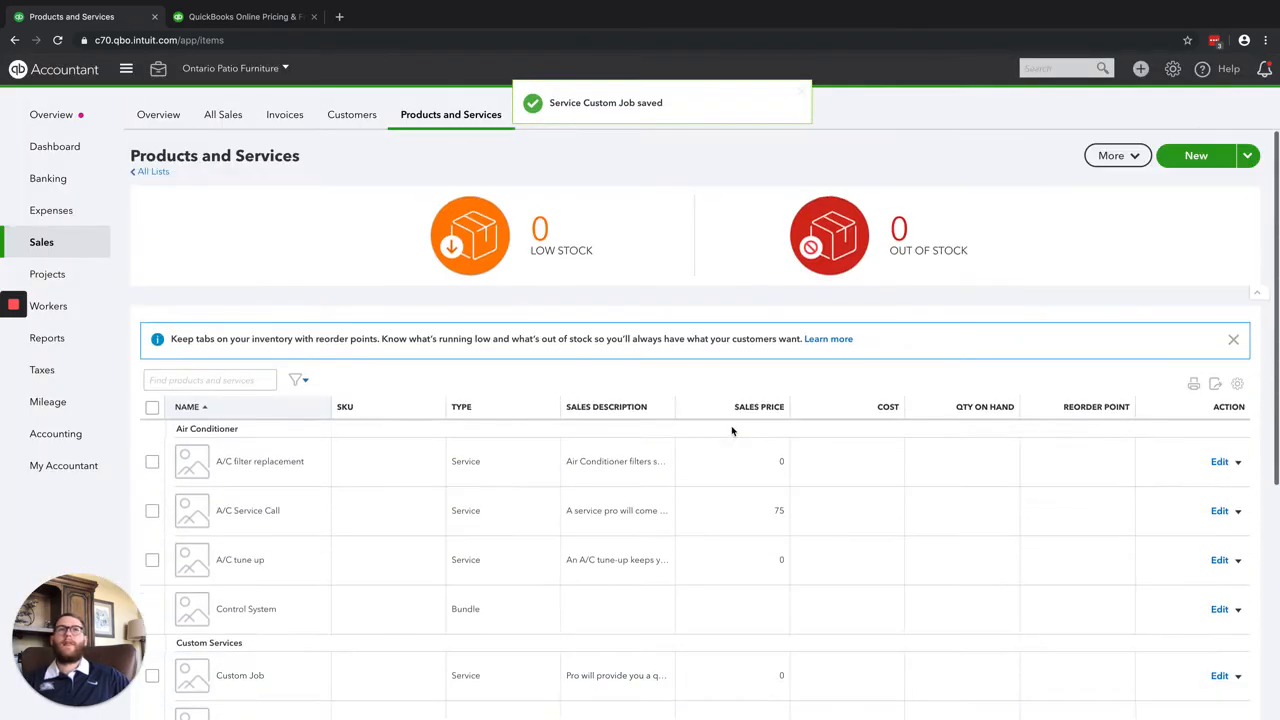
- Create a new invoice and add A/C filter replacement as its first line item
{"action": "left_click", "coordinate": [1140, 68]}
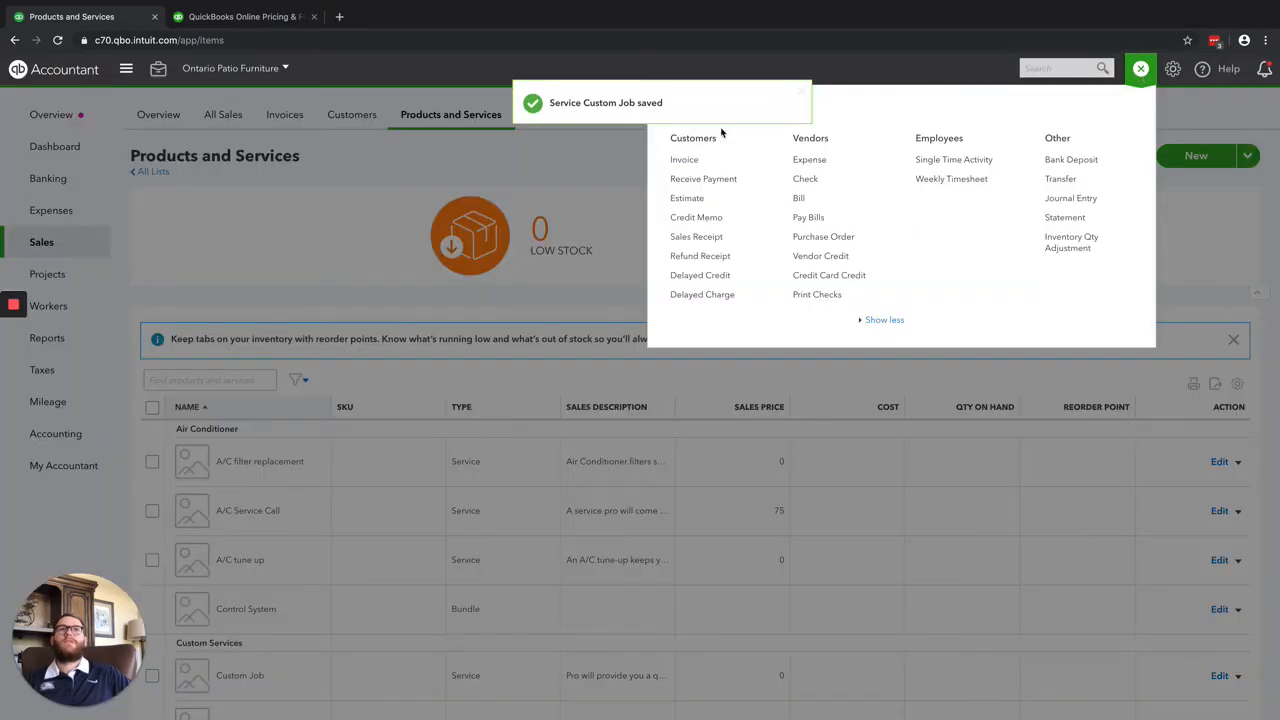
{"action": "left_click", "coordinate": [685, 160]}
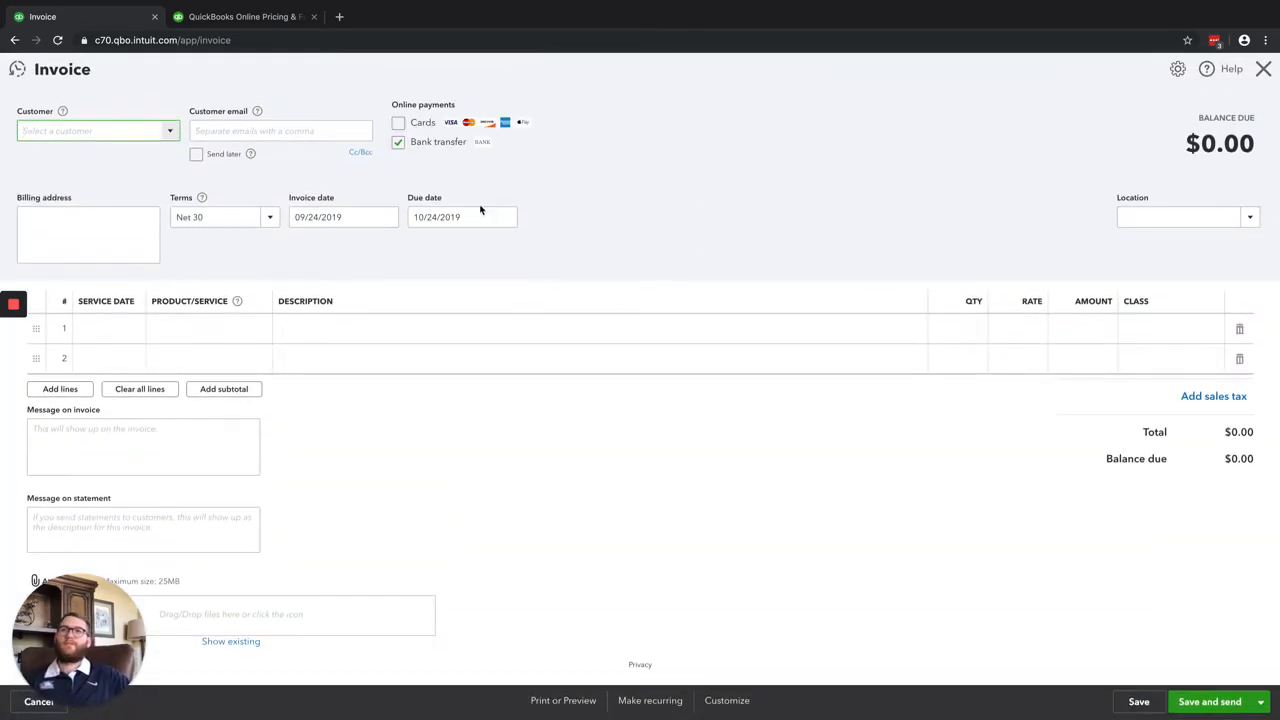
{"action": "left_click", "coordinate": [253, 339]}
{"action": "left_click", "coordinate": [264, 341]}
{"action": "left_click", "coordinate": [262, 375]}
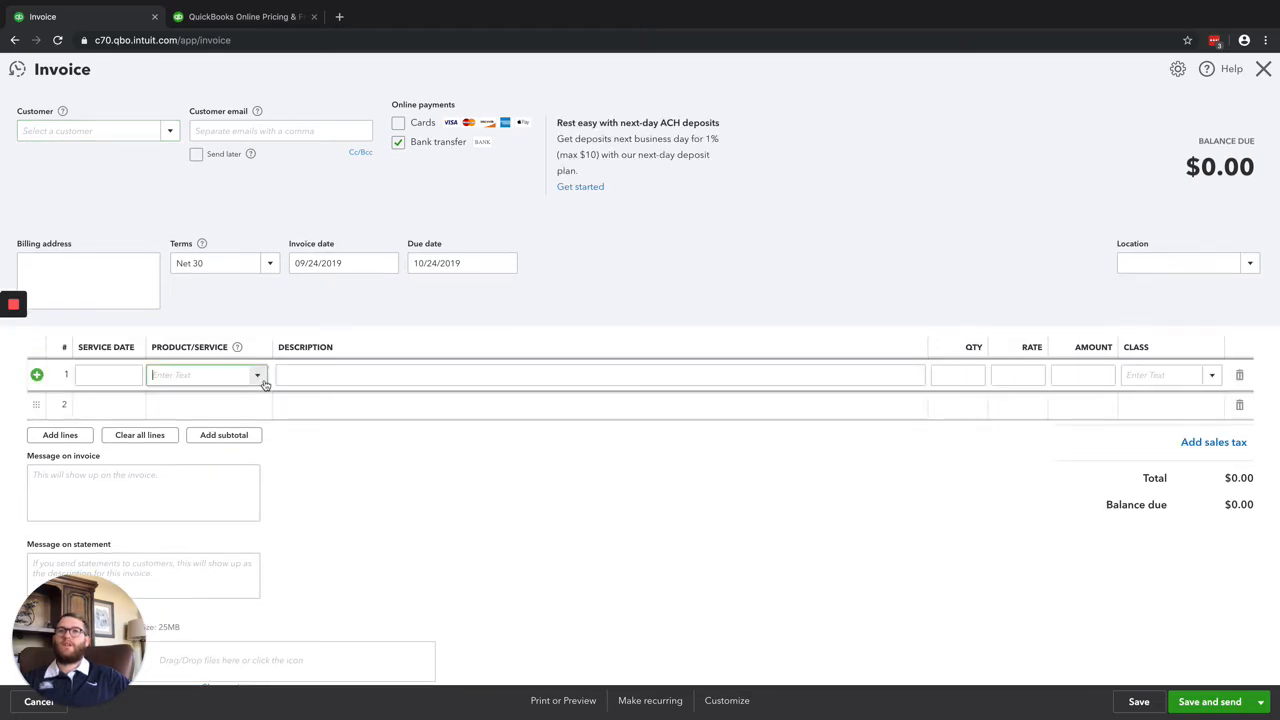
{"action": "left_click", "coordinate": [276, 441]}
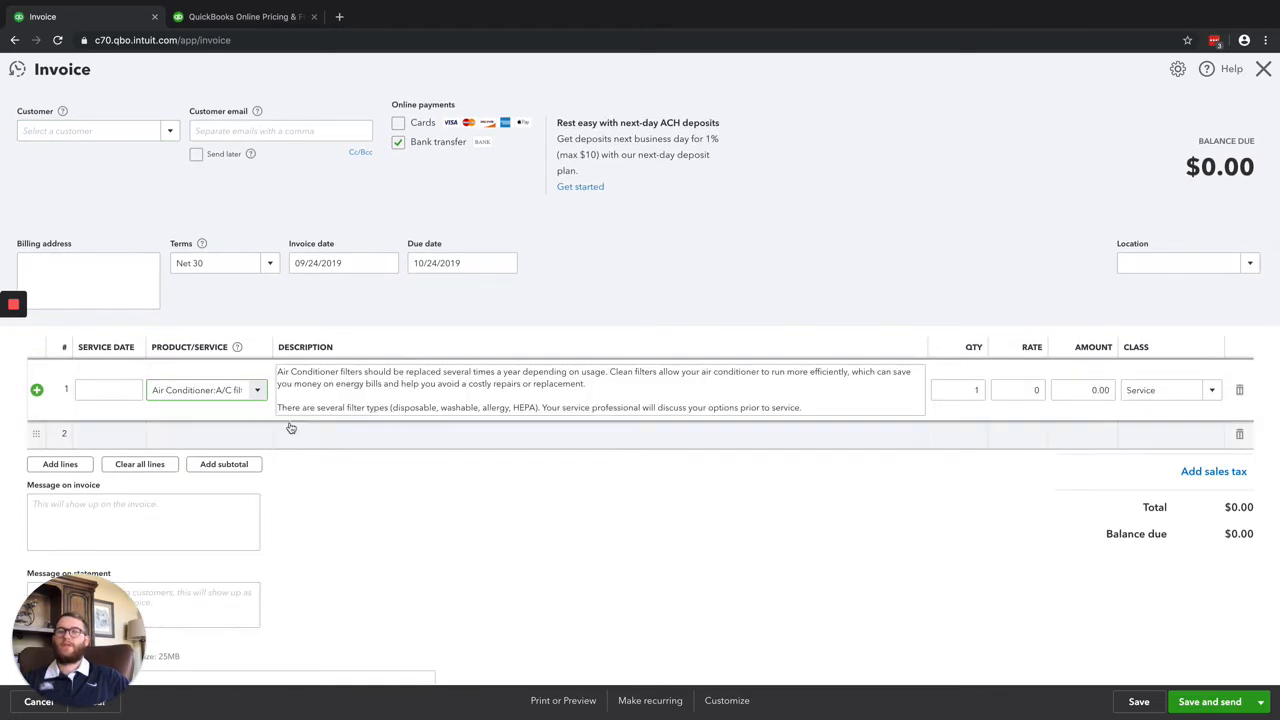
- Add A/C Service Call and Custom Job as the second and third invoice lines
{"action": "left_click", "coordinate": [251, 445]}
{"action": "left_click", "coordinate": [256, 436]}
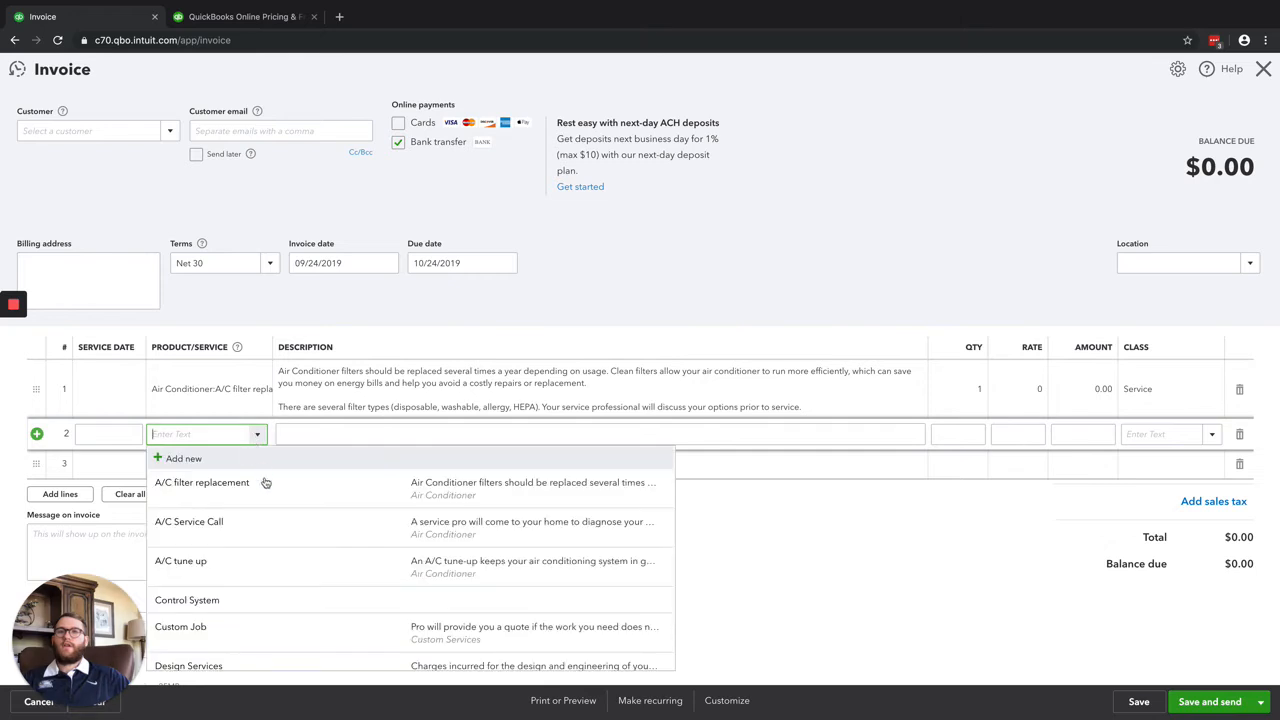
{"action": "left_click", "coordinate": [243, 528]}
{"action": "left_click", "coordinate": [269, 470]}
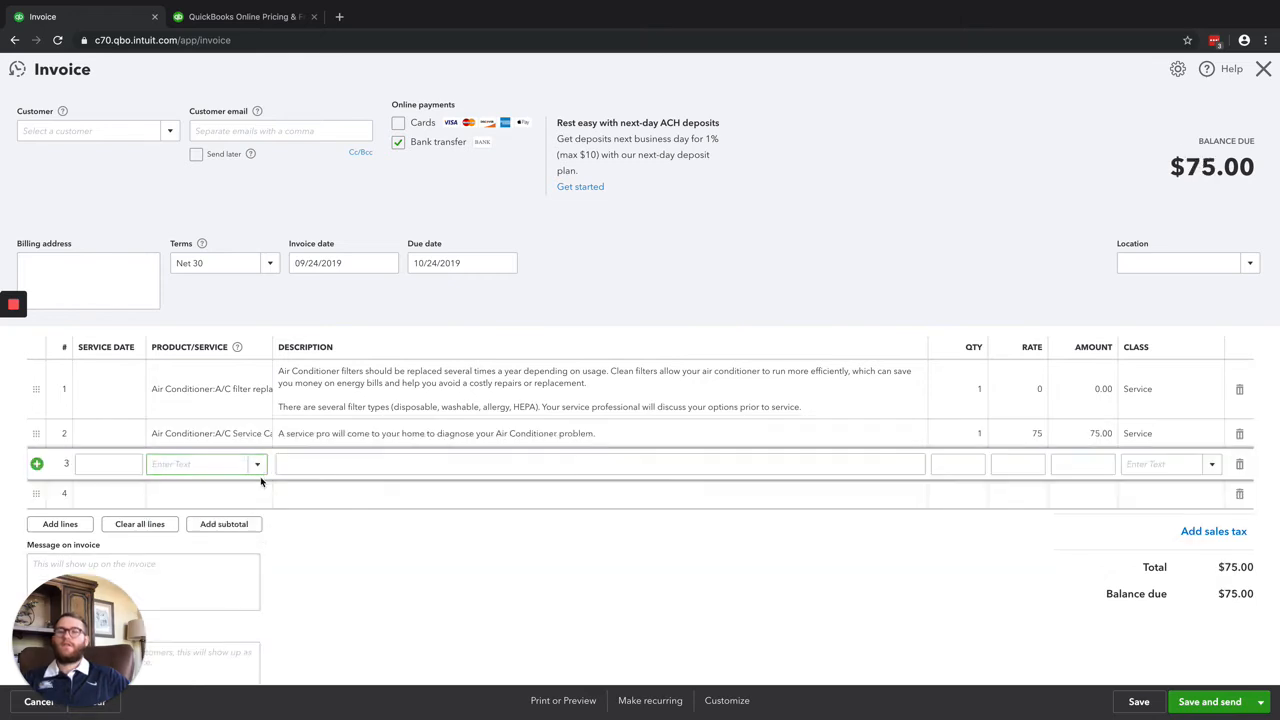
{"action": "left_click", "coordinate": [258, 467]}
{"action": "left_click", "coordinate": [252, 660]}
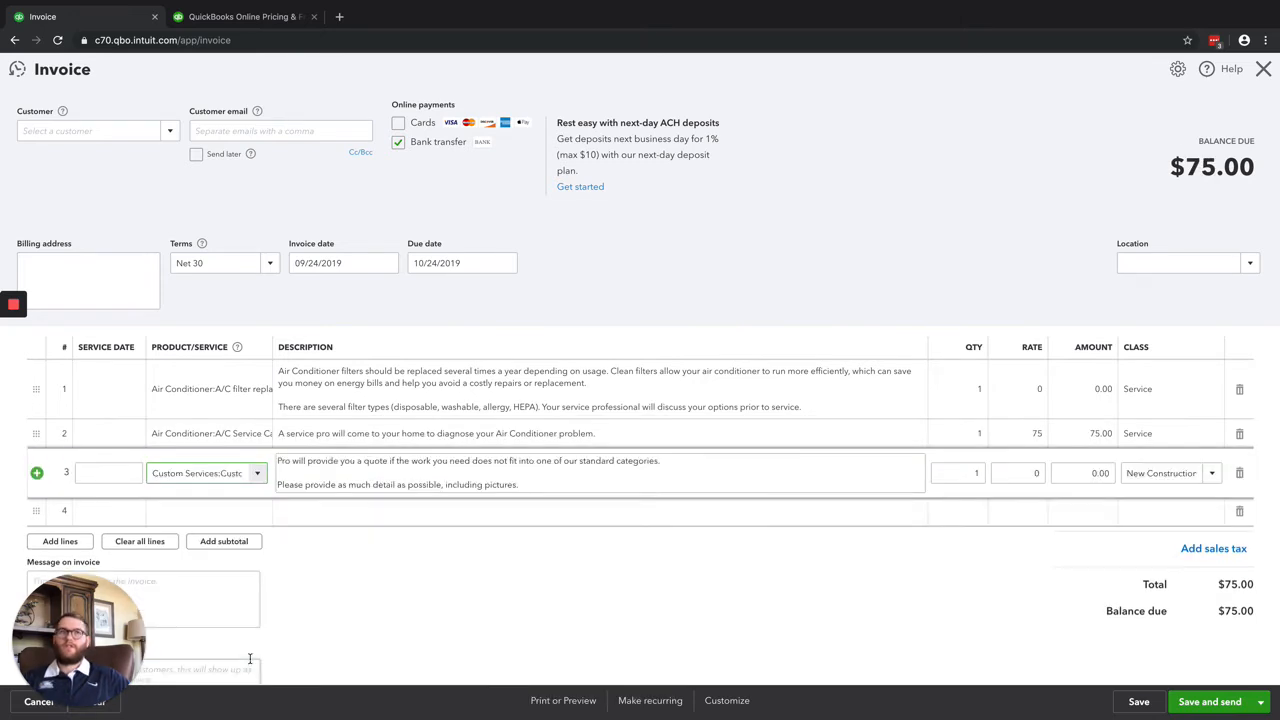
- Set the invoice rates to 75 for A/C filter replacement and 225 for A/C Service Call
{"action": "left_click", "coordinate": [1034, 391]}
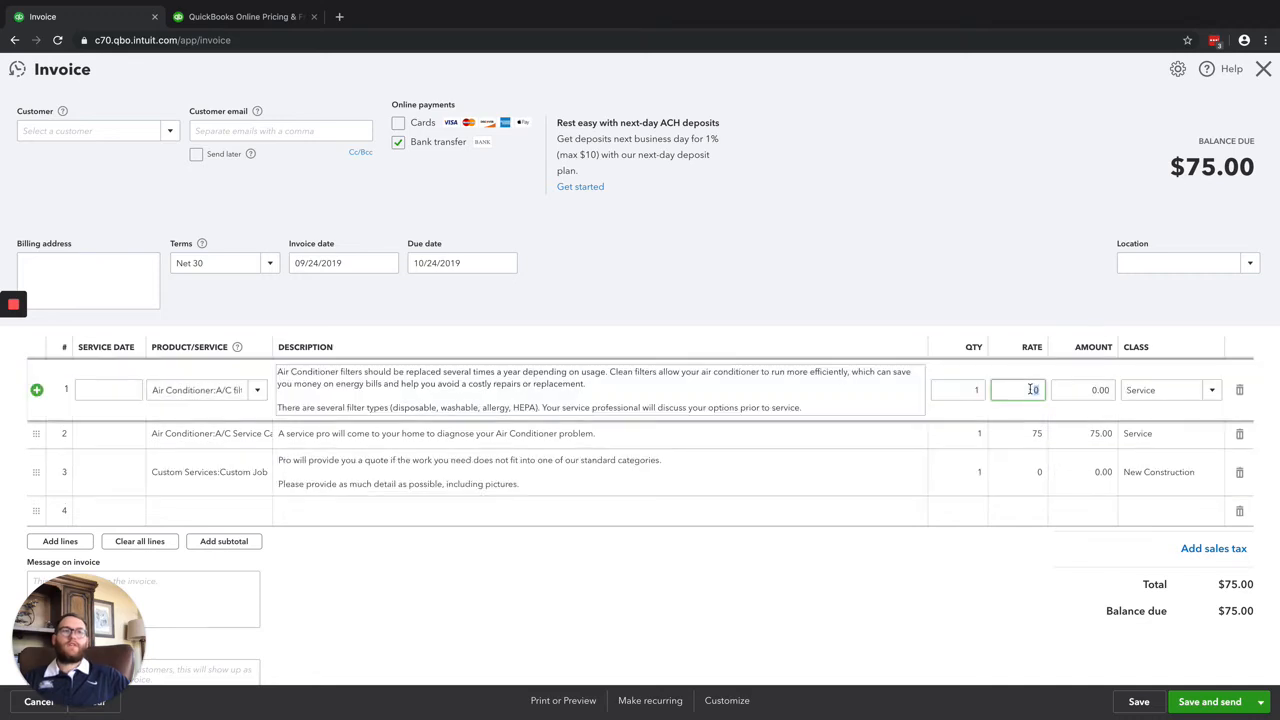
{"action": "type", "text": "75"}
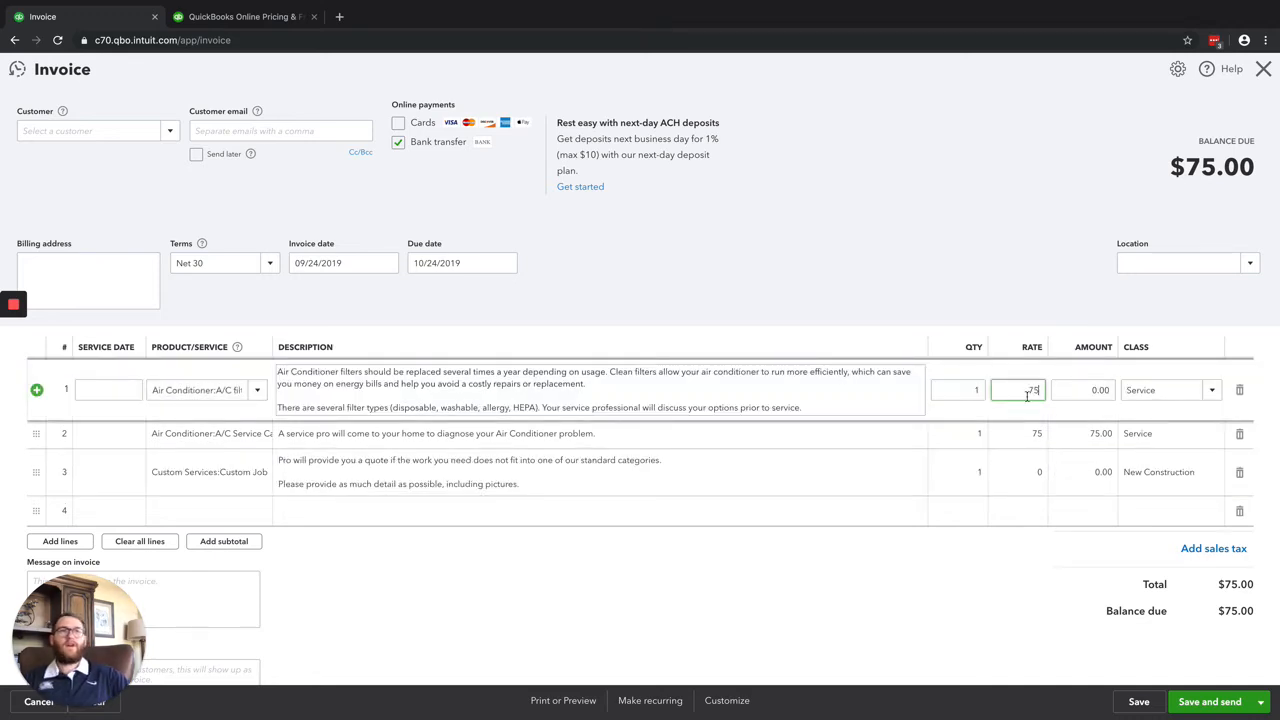
{"action": "left_click", "coordinate": [1034, 434]}
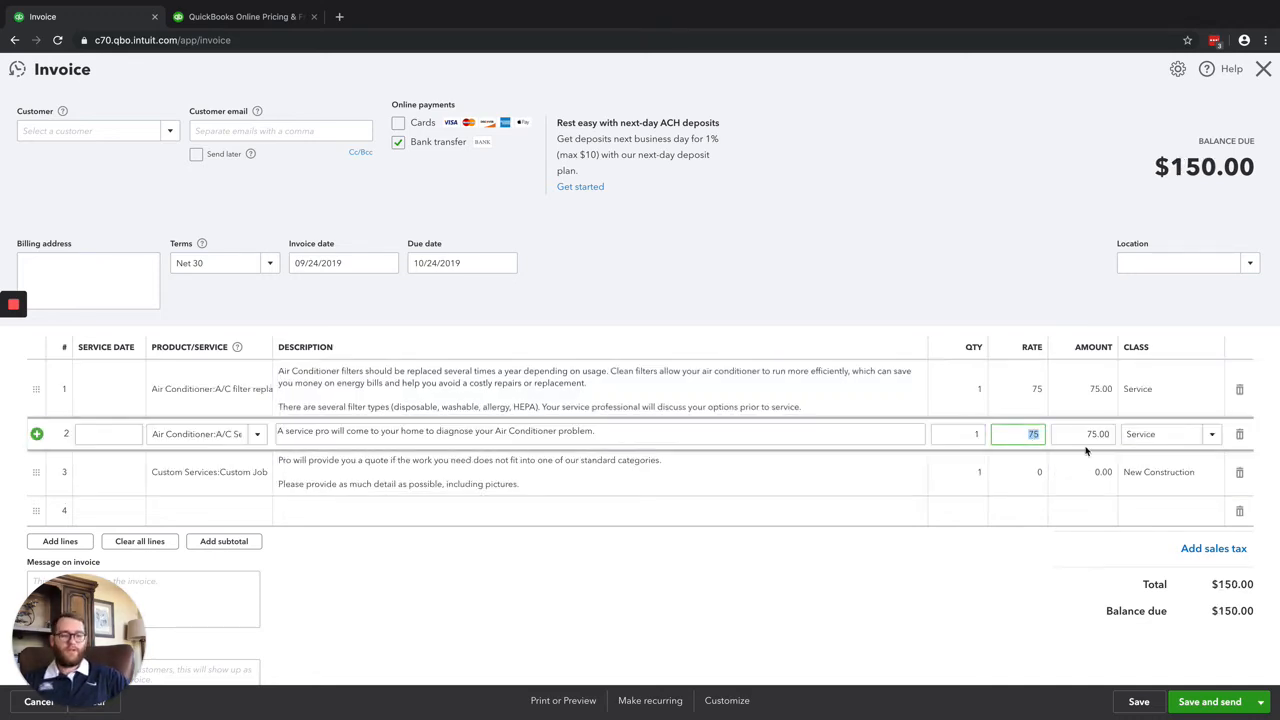
{"action": "type", "text": "10"}
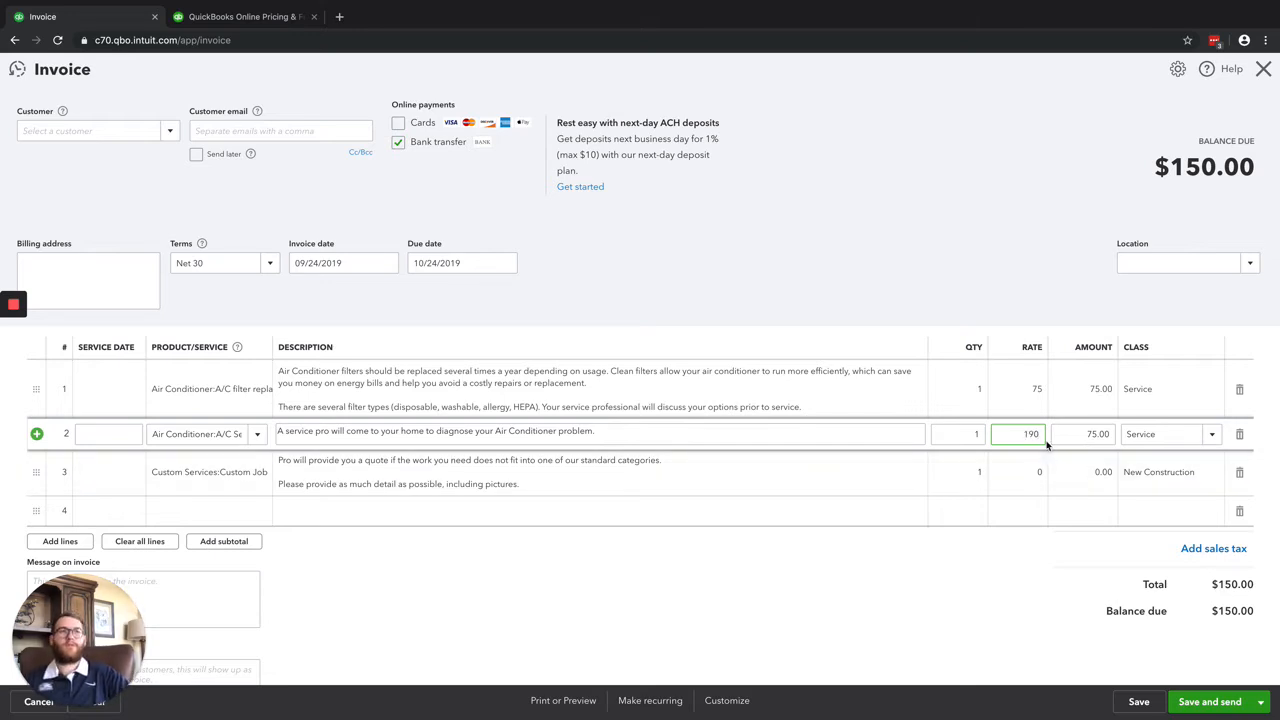
{"action": "key", "text": "BackSpace"}
{"action": "key", "text": "BackSpace"}
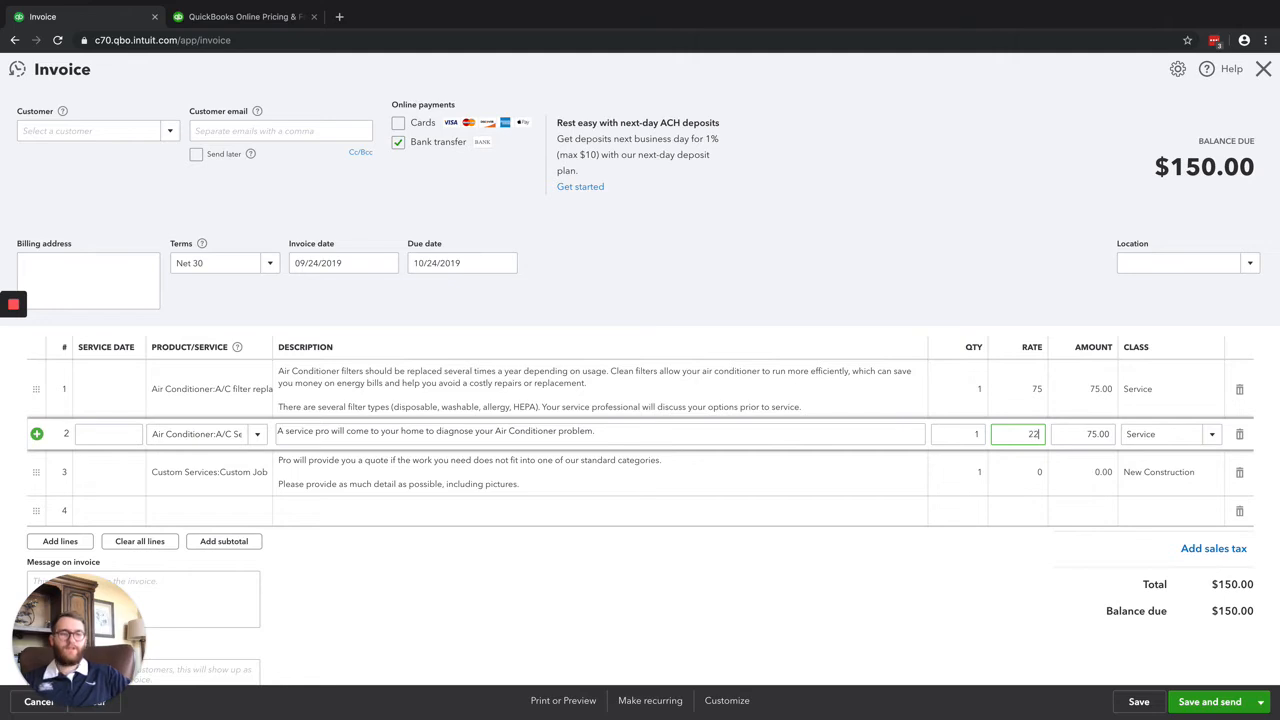
- Set the rate of the invoice's Custom Job line to 10,000
{"action": "left_click", "coordinate": [1027, 474]}
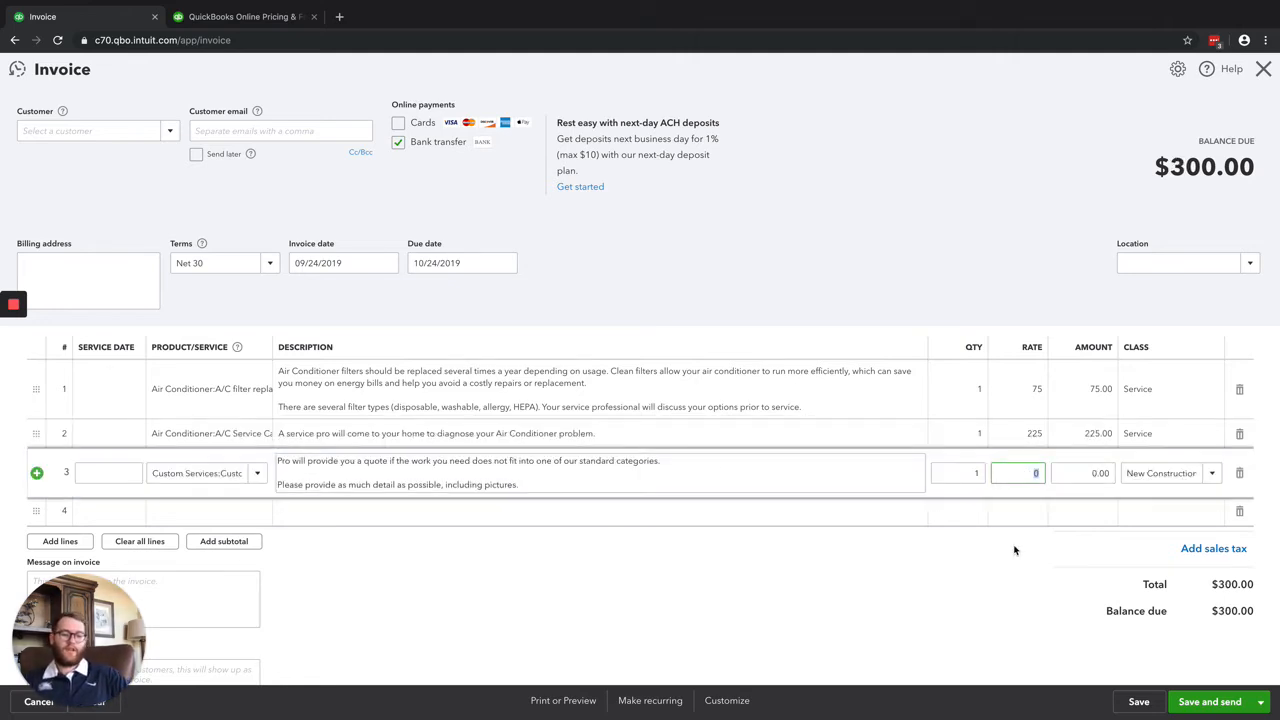
{"action": "type", "text": "1"}
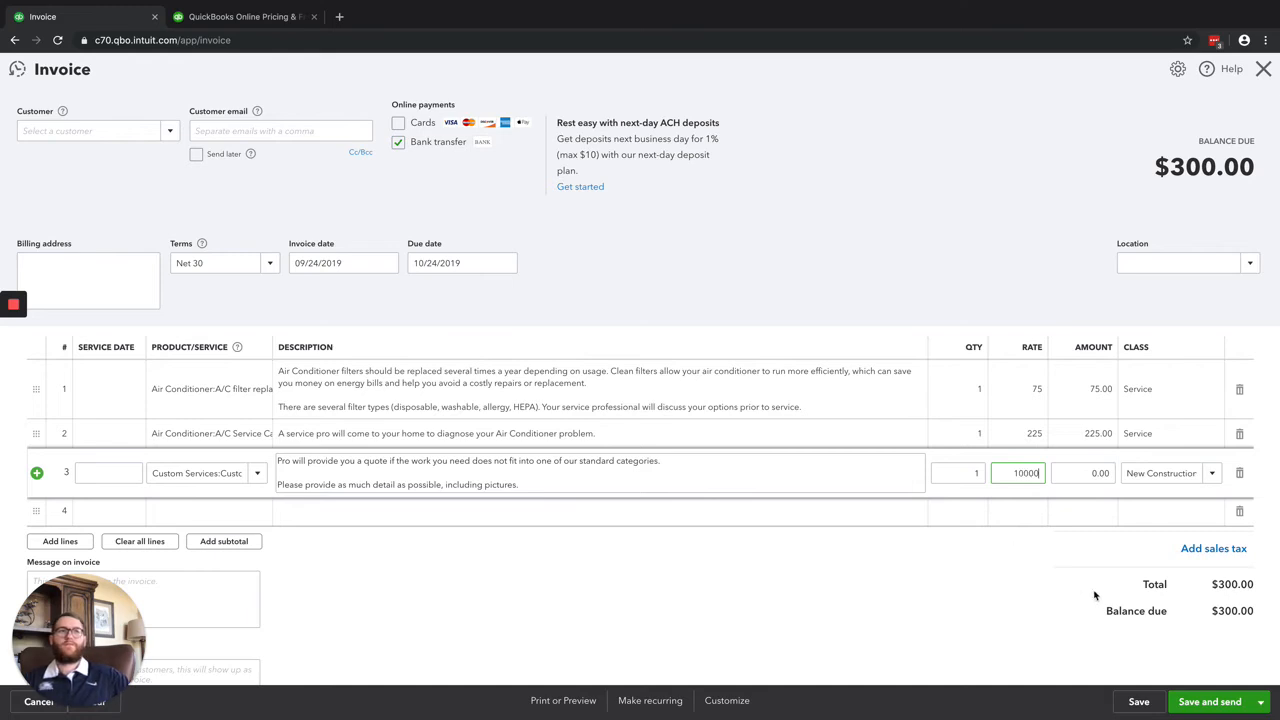
{"action": "type", "text": "0,000"}
{"action": "left_click", "coordinate": [963, 643]}
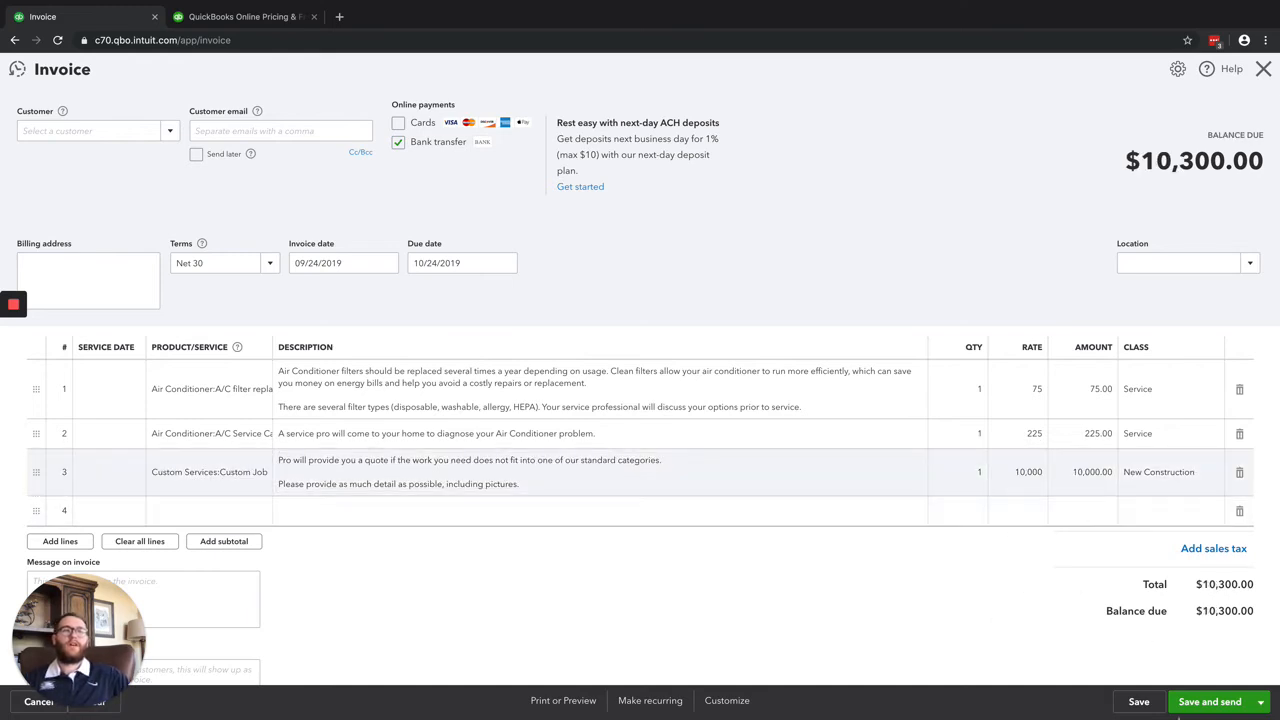
- Choose the first listed customer for the invoice, and save and close it
{"action": "left_click", "coordinate": [1260, 701]}
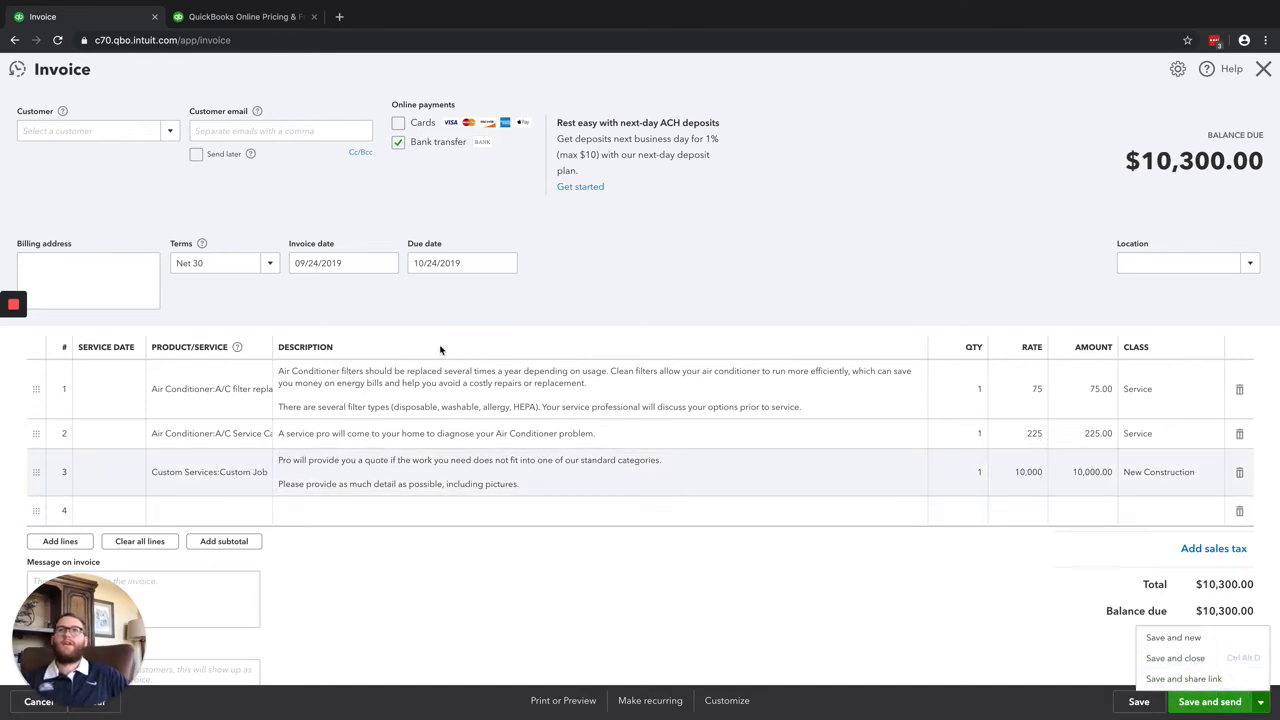
{"action": "left_click", "coordinate": [170, 132]}
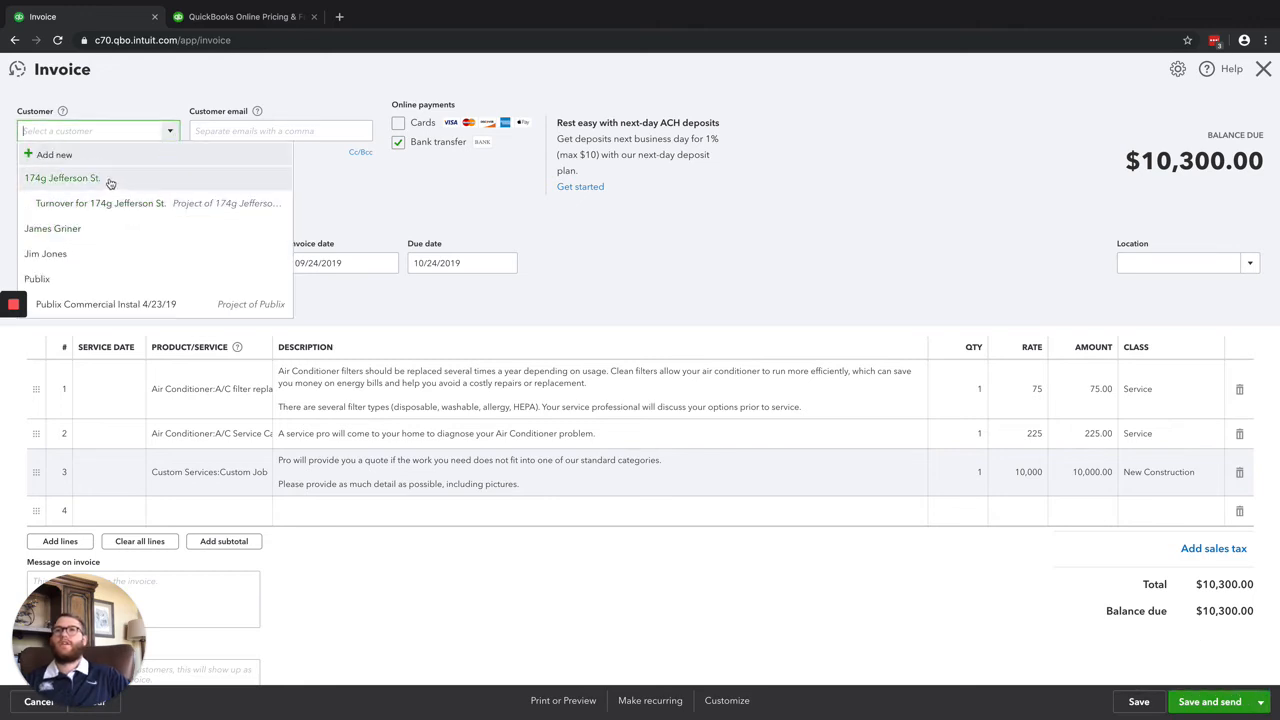
{"action": "left_click", "coordinate": [113, 179]}
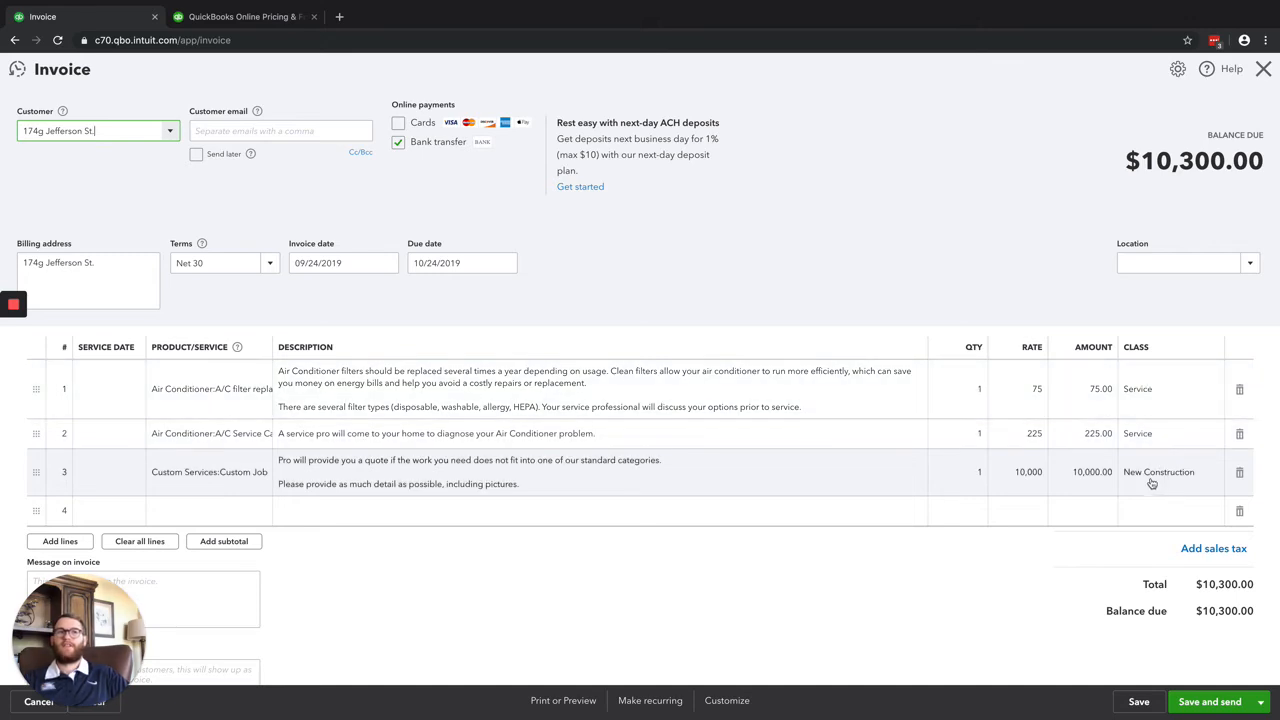
{"action": "left_click", "coordinate": [1260, 701]}
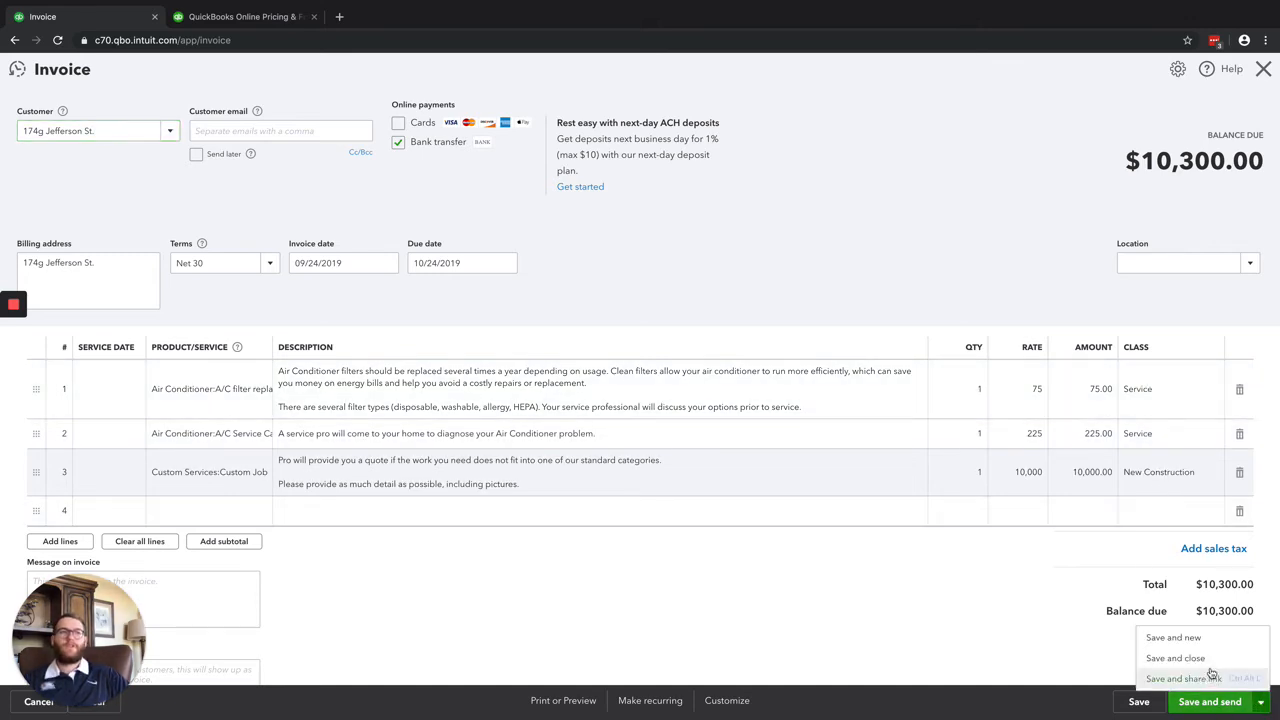
{"action": "left_click", "coordinate": [1205, 658]}
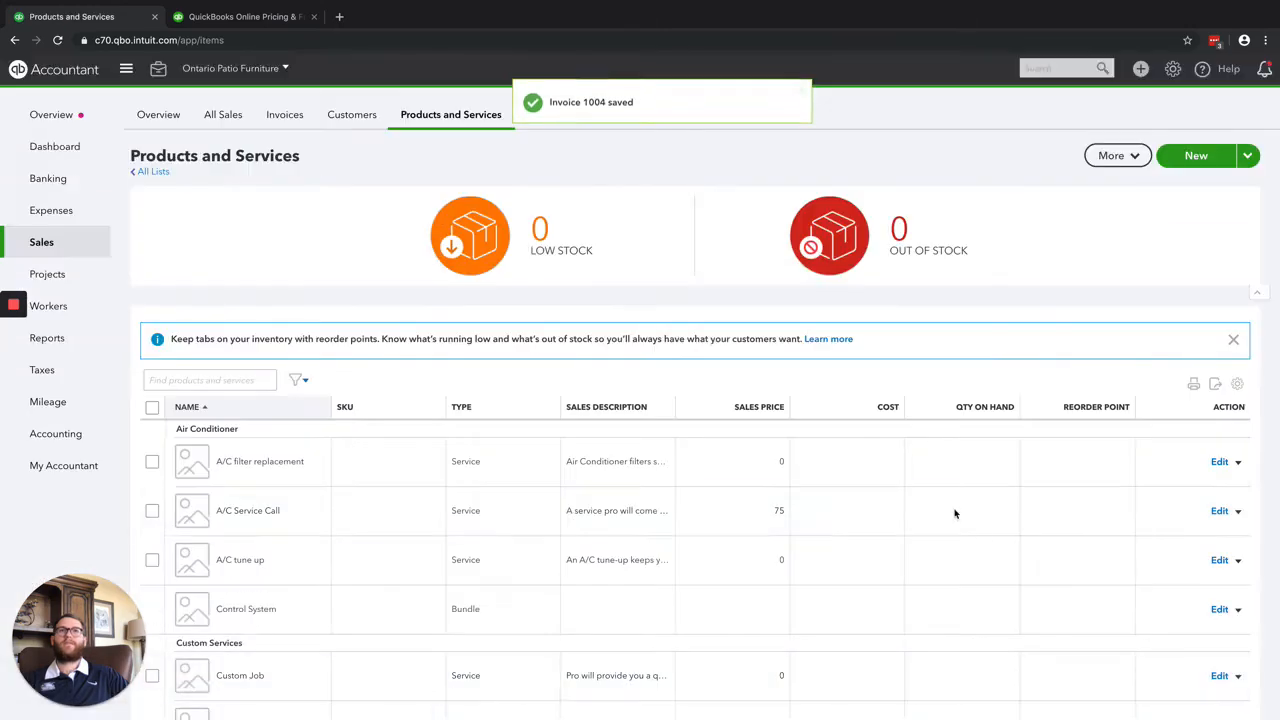
- Open the Profit and Loss by Class report from the standard business overview reports
{"action": "left_click", "coordinate": [50, 338]}
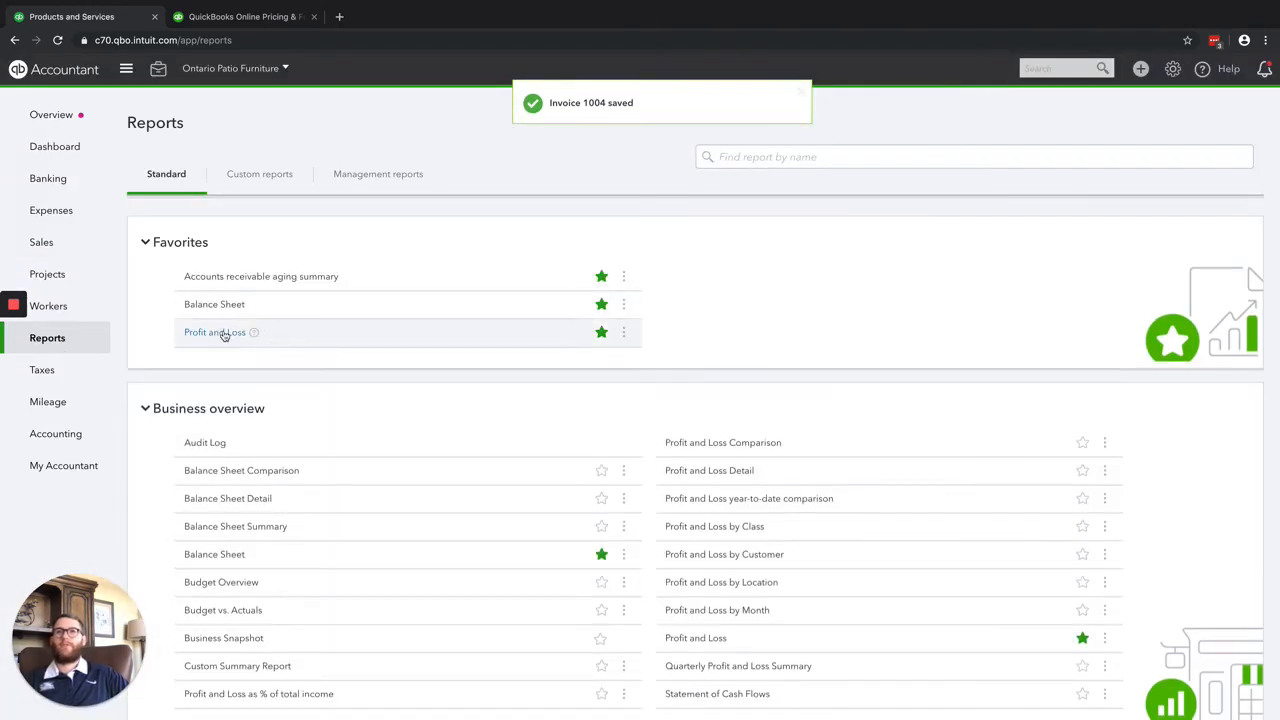
{"action": "left_click", "coordinate": [225, 334]}
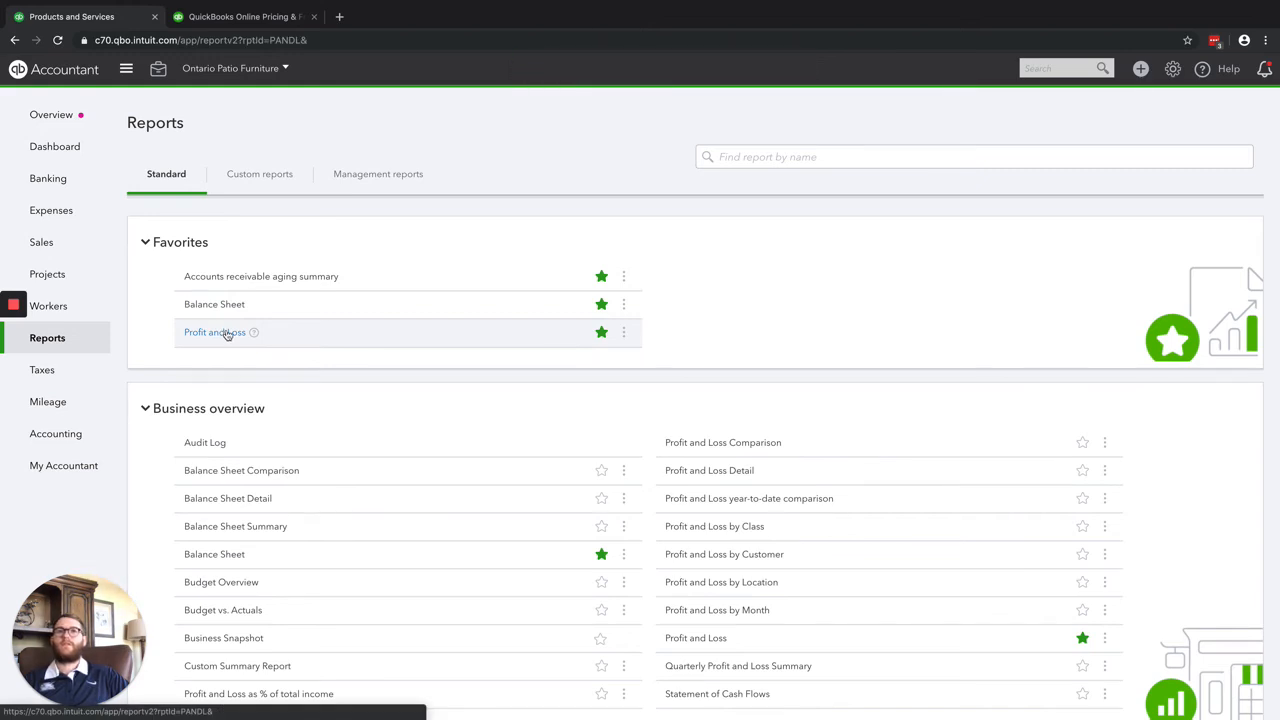
{"action": "left_click", "coordinate": [714, 529]}
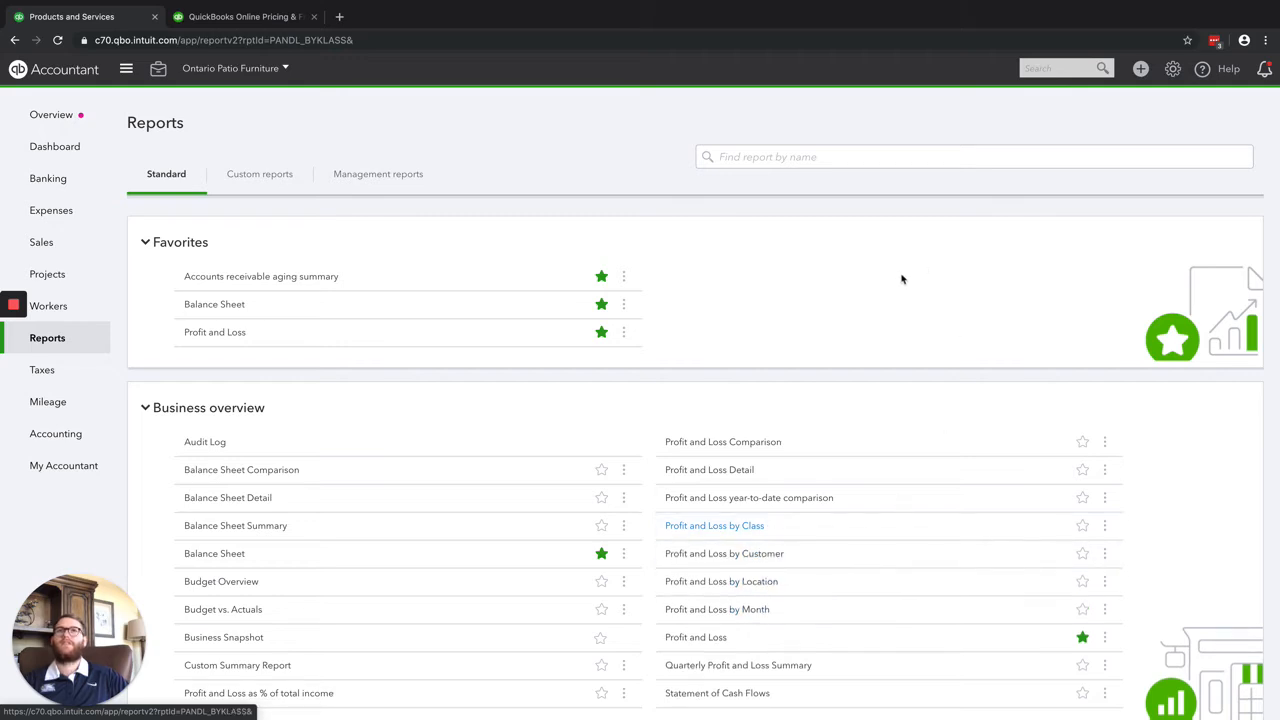
{"action": "scroll", "coordinate": [901, 279], "scroll_direction": "down", "scroll_amount": 2}
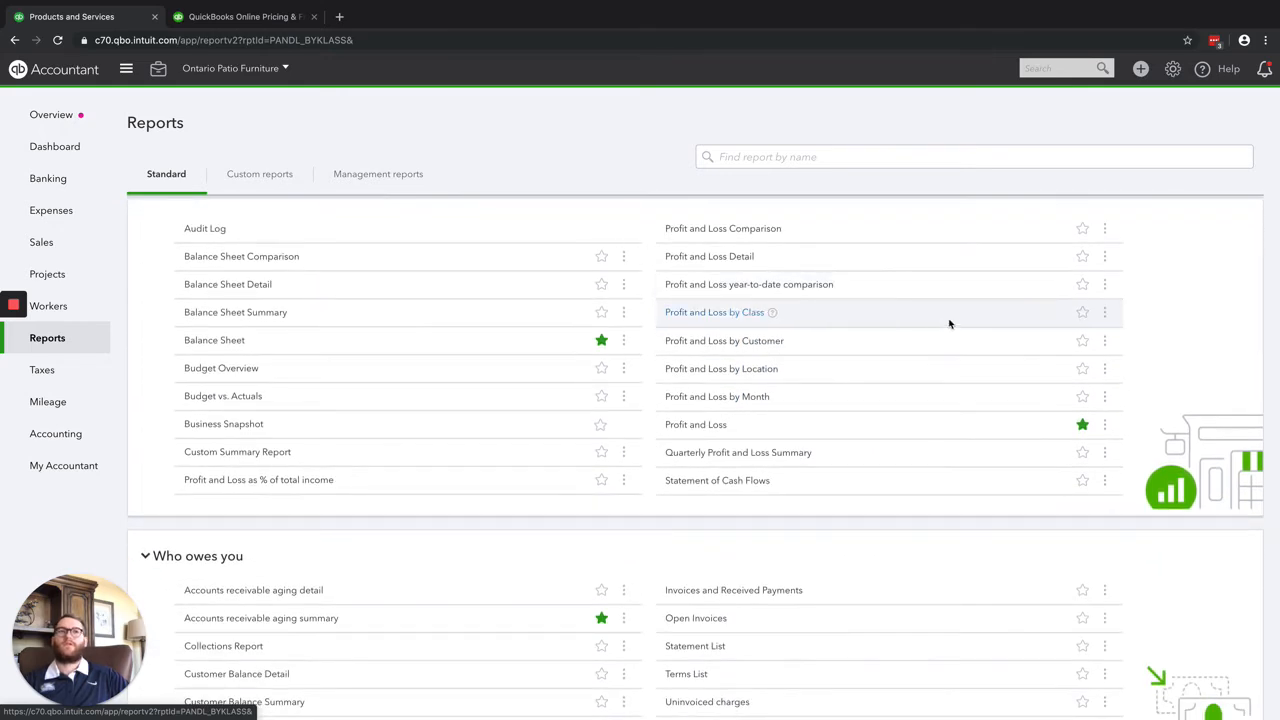
{"action": "scroll", "coordinate": [680, 280], "scroll_direction": "up", "scroll_amount": 2}
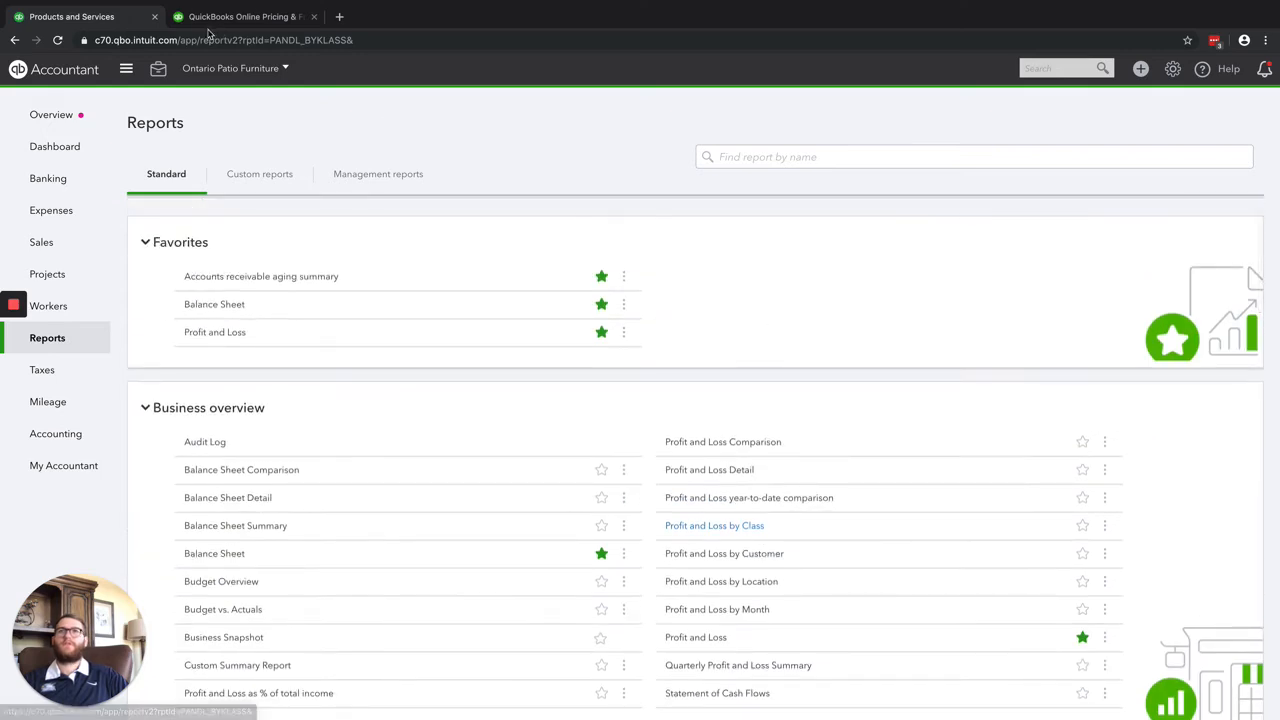
{"action": "left_click", "coordinate": [62, 47]}
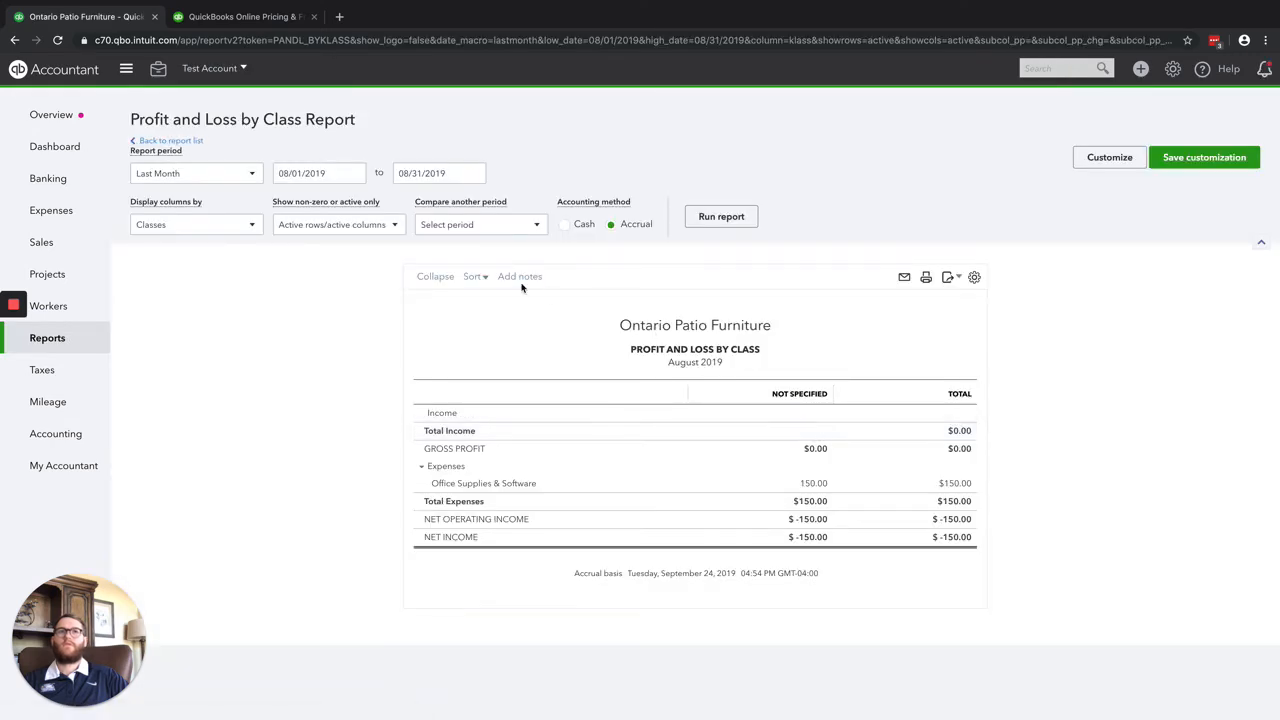
- Set the report period to This Month and run the Profit and Loss by Class report
{"action": "left_click", "coordinate": [251, 173]}
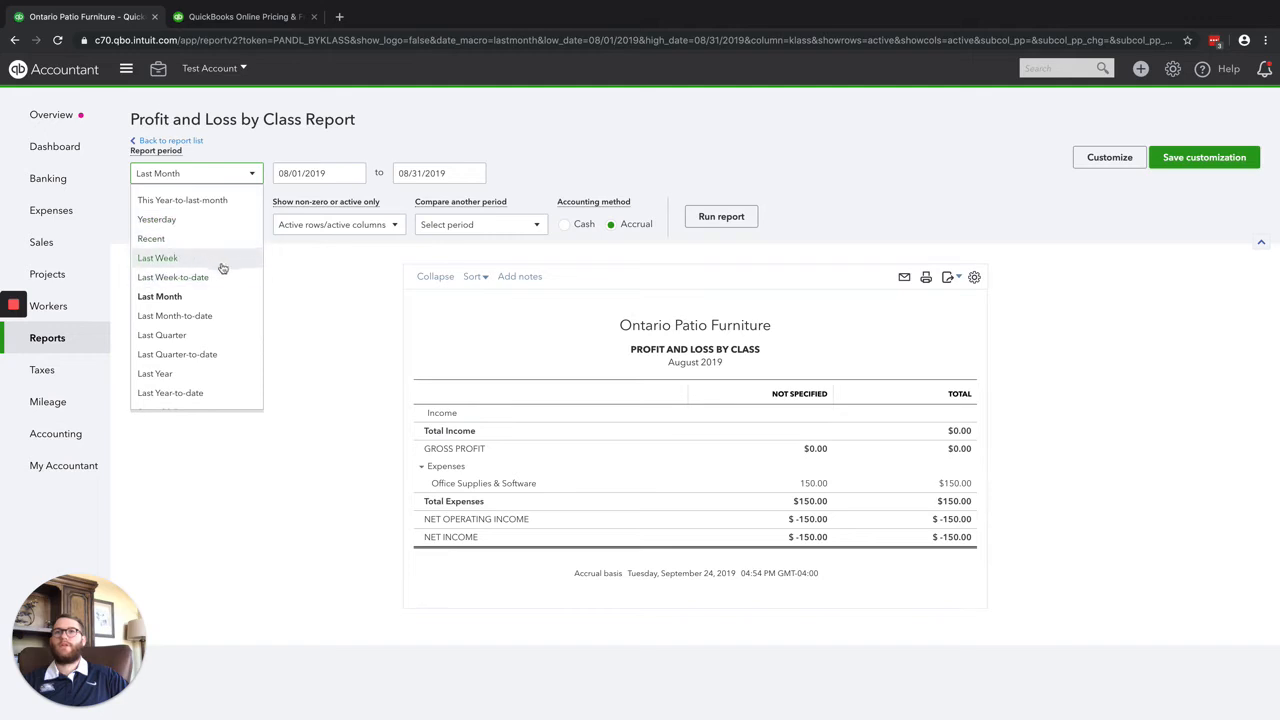
{"action": "scroll", "coordinate": [210, 262], "scroll_direction": "up", "scroll_amount": 3}
{"action": "scroll", "coordinate": [212, 256], "scroll_direction": "up", "scroll_amount": 1}
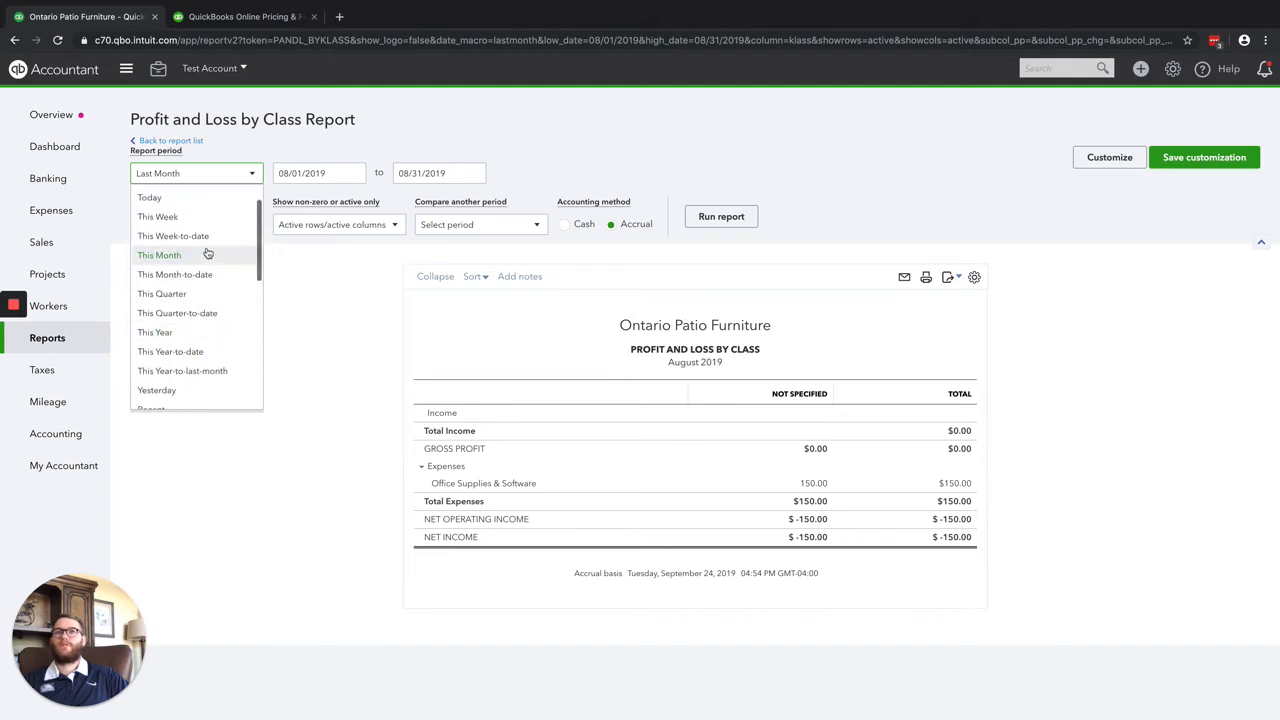
{"action": "left_click", "coordinate": [212, 254]}
{"action": "left_click", "coordinate": [721, 217]}
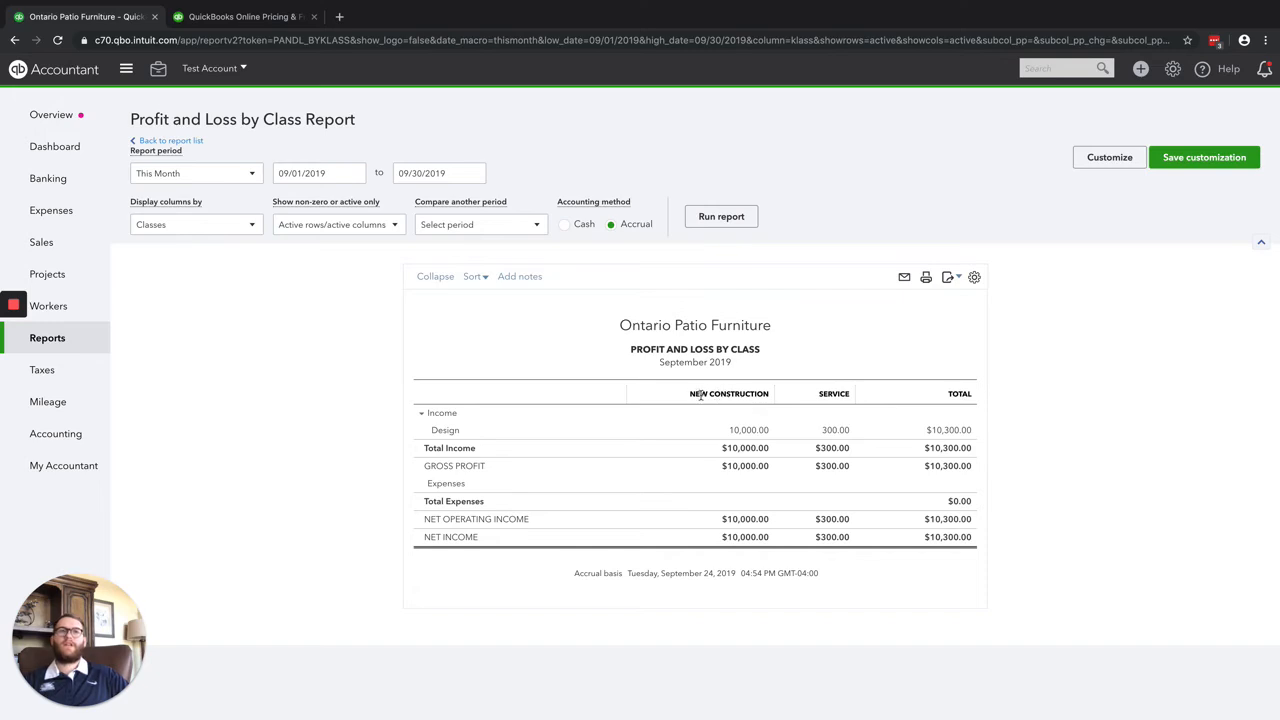
- Examine the Design income amounts in the New Construction and Service class columns
{"action": "left_click_drag", "start_coordinate": [689, 394], "coordinate": [765, 432]}
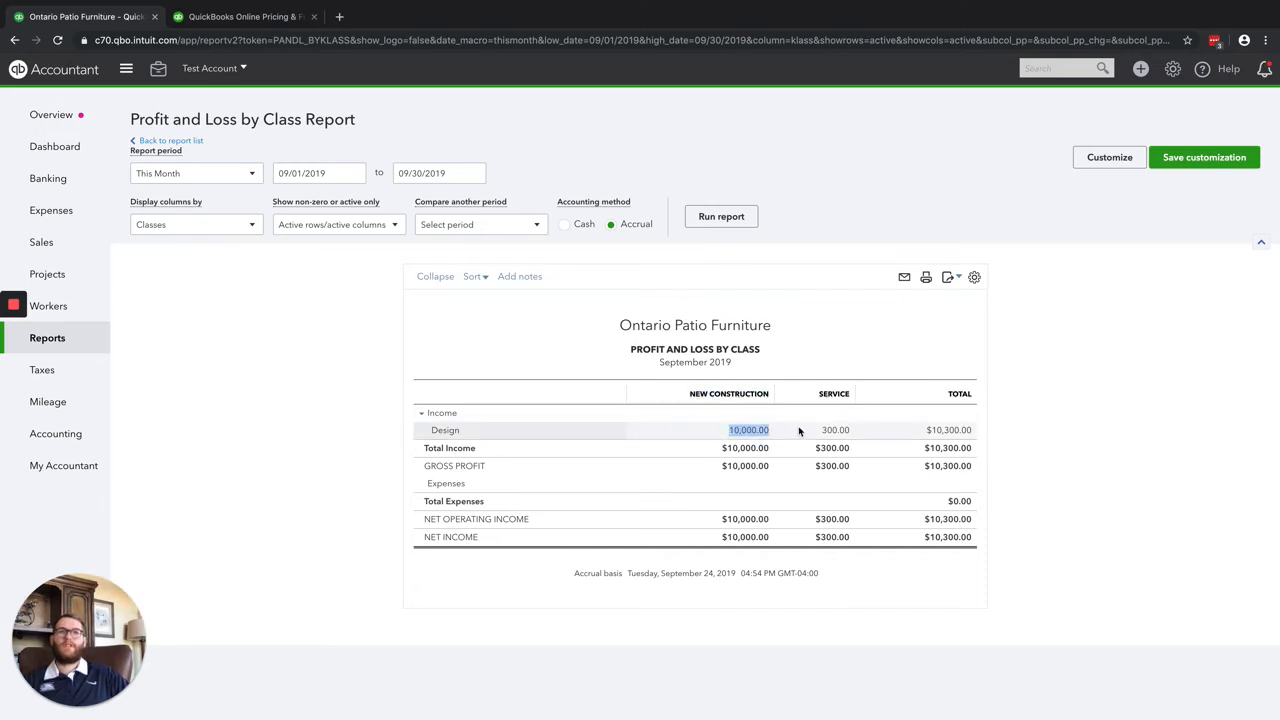
{"action": "left_click_drag", "start_coordinate": [817, 394], "coordinate": [896, 404]}
{"action": "left_click_drag", "start_coordinate": [819, 430], "coordinate": [860, 432]}
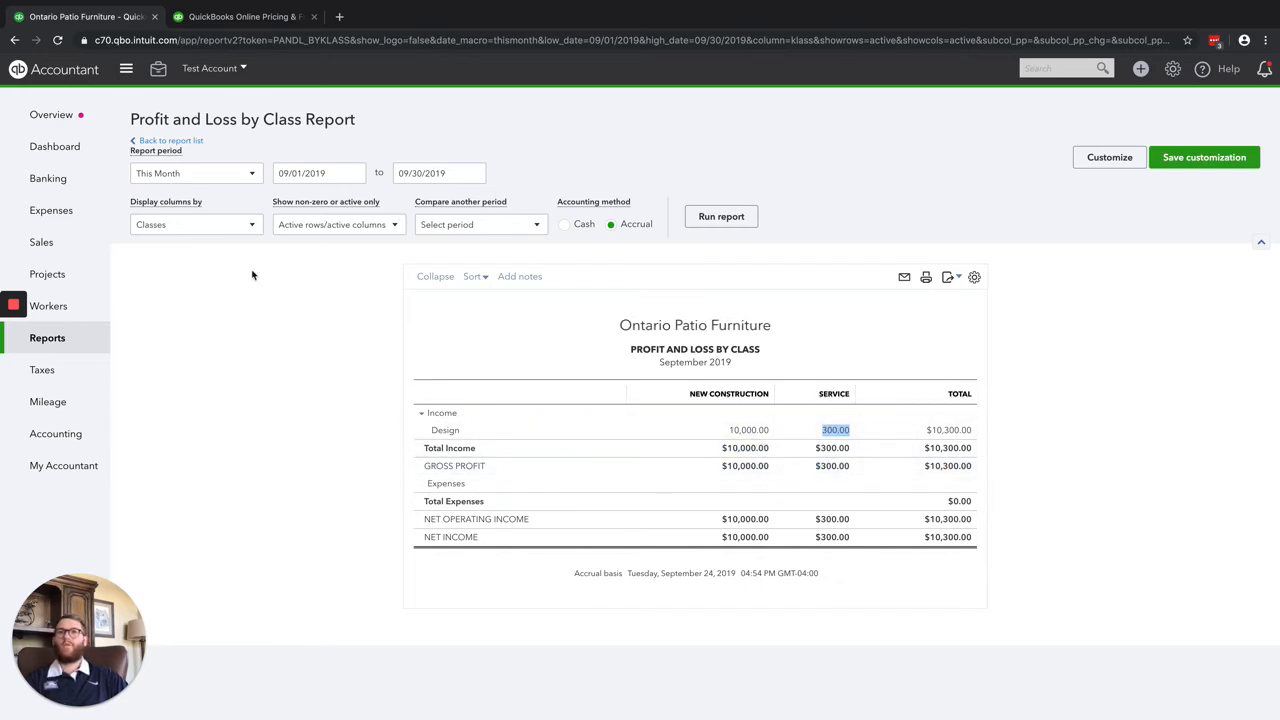
- Open the products and services list and review the A/C filter replacement and A/C Service Call items
{"action": "mouse_move", "coordinate": [65, 244]}
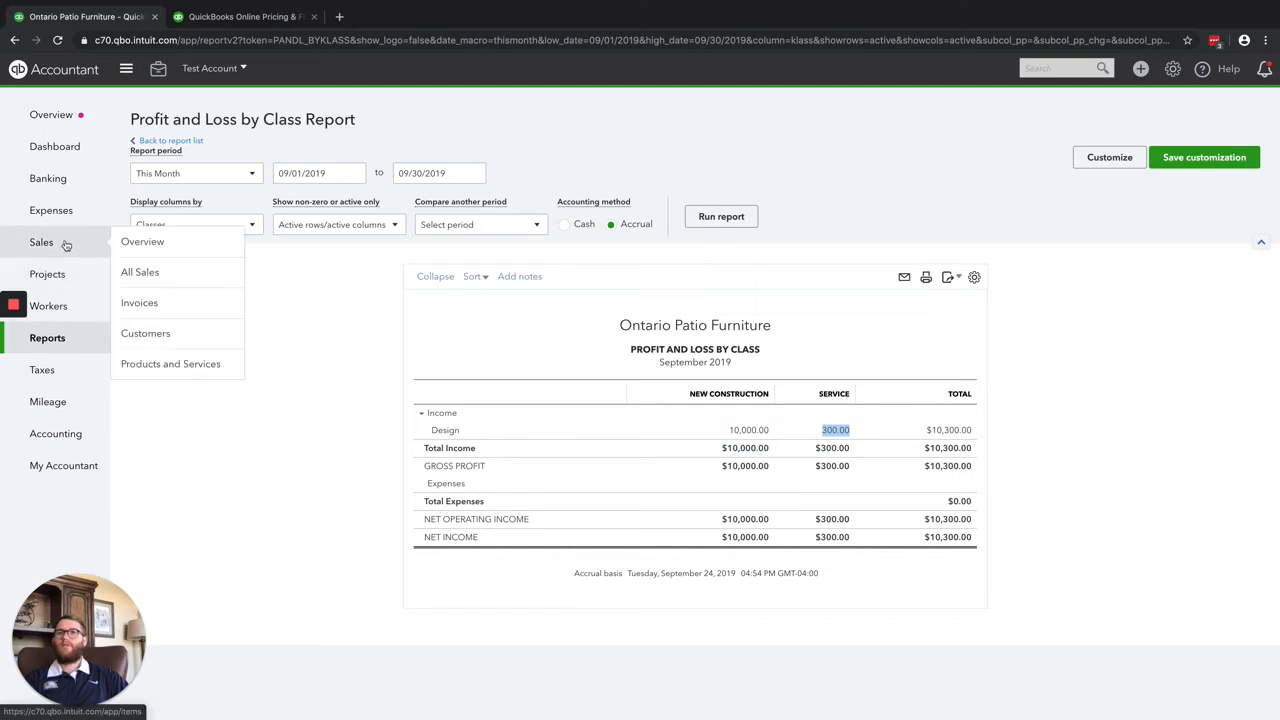
{"action": "left_click", "coordinate": [168, 364]}
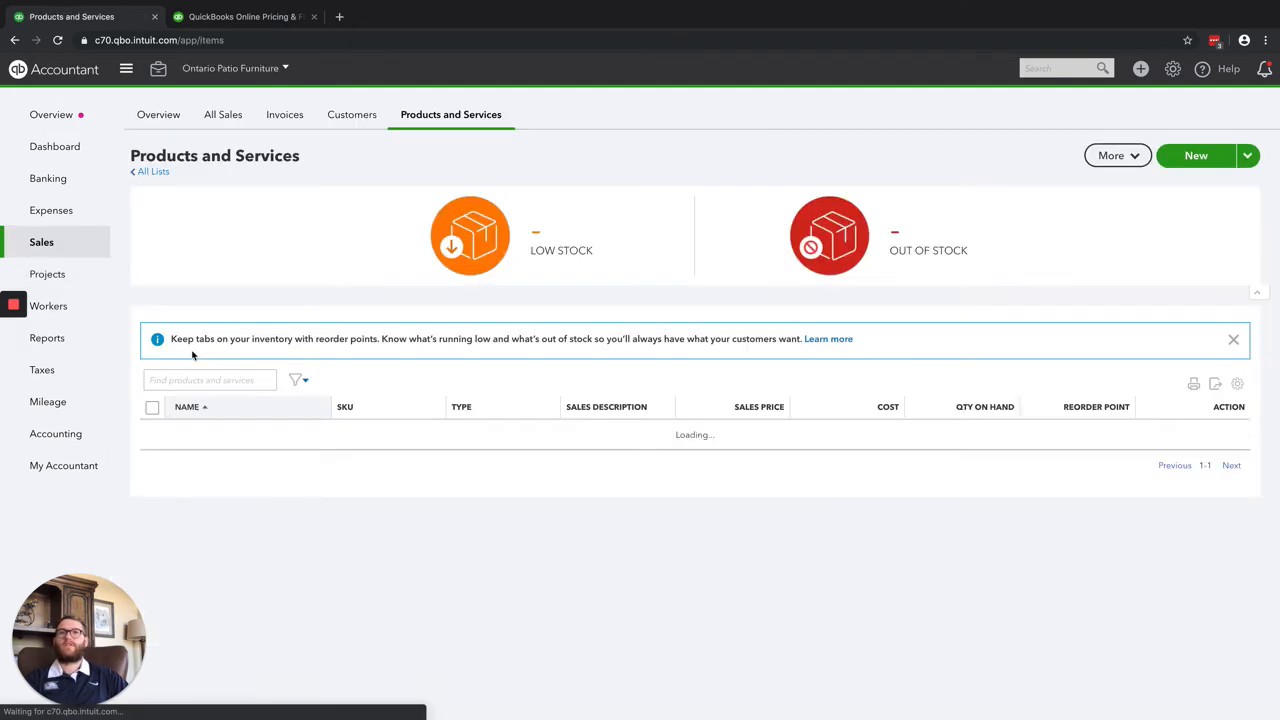
{"action": "scroll", "coordinate": [866, 440], "scroll_direction": "down", "scroll_amount": 3}
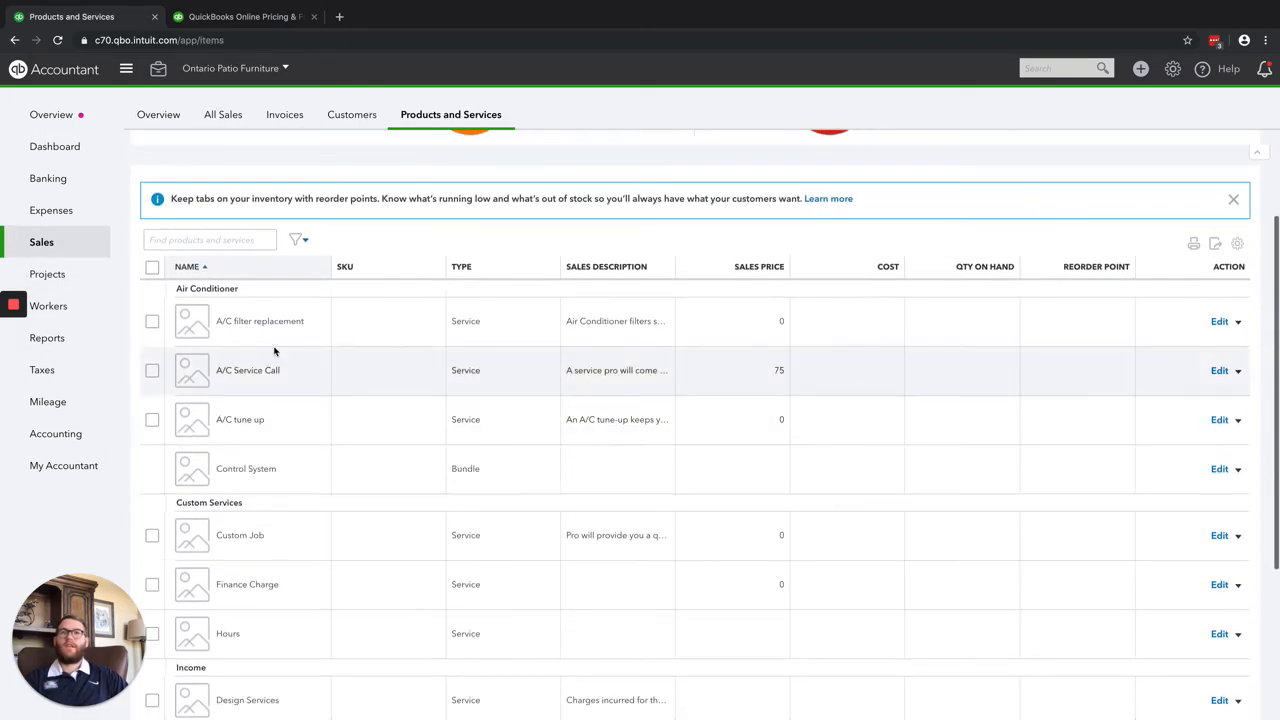
{"action": "left_click_drag", "start_coordinate": [233, 321], "coordinate": [314, 323]}
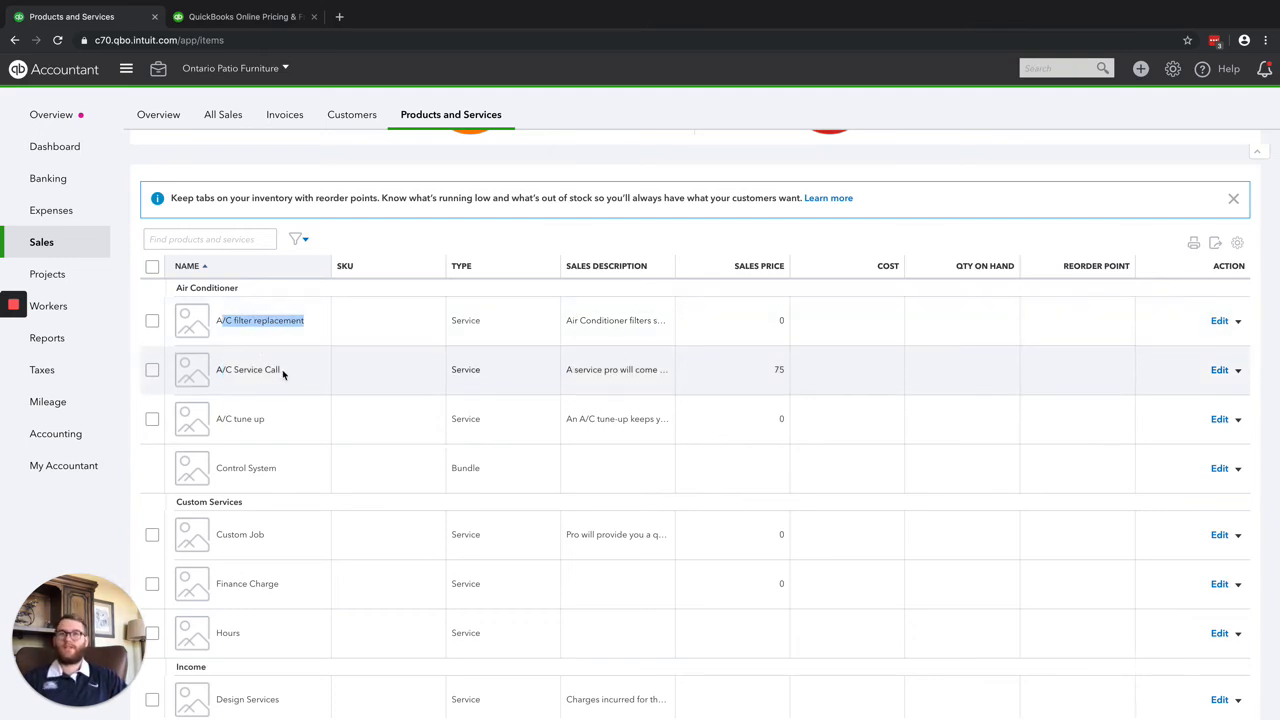
{"action": "left_click_drag", "start_coordinate": [283, 373], "coordinate": [224, 372]}
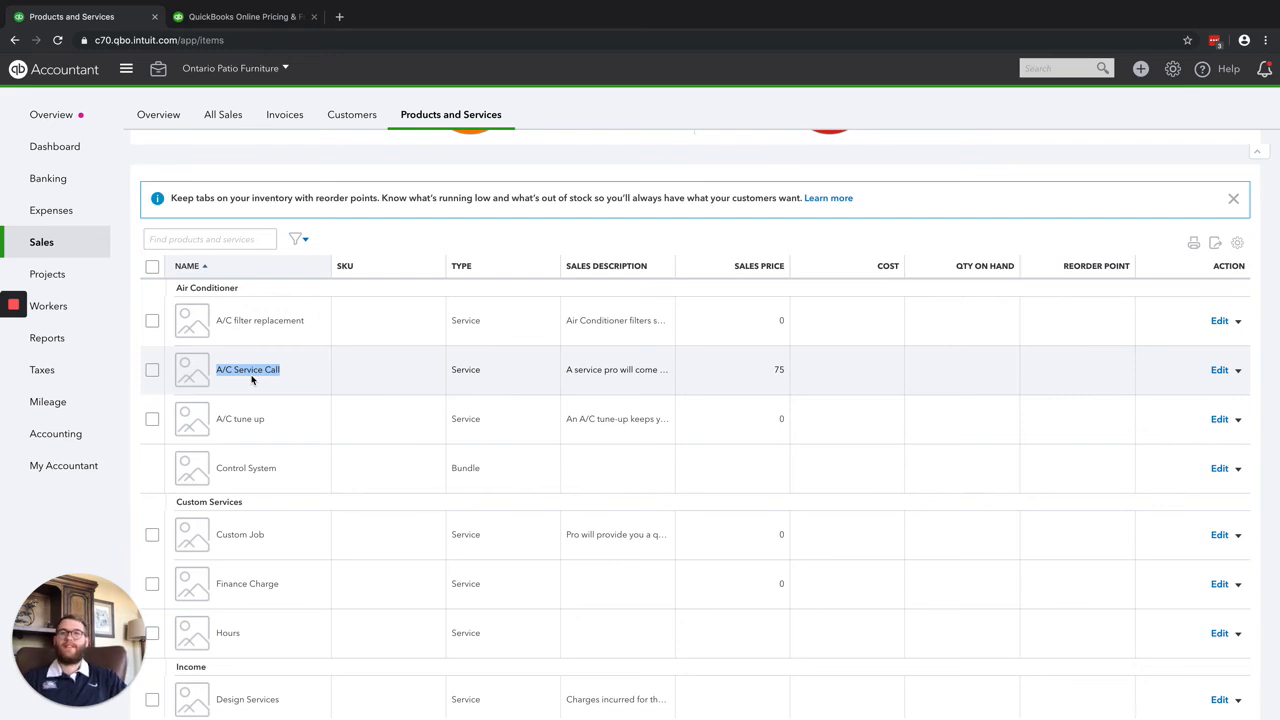
{"action": "scroll", "coordinate": [329, 386], "scroll_direction": "up", "scroll_amount": 3}
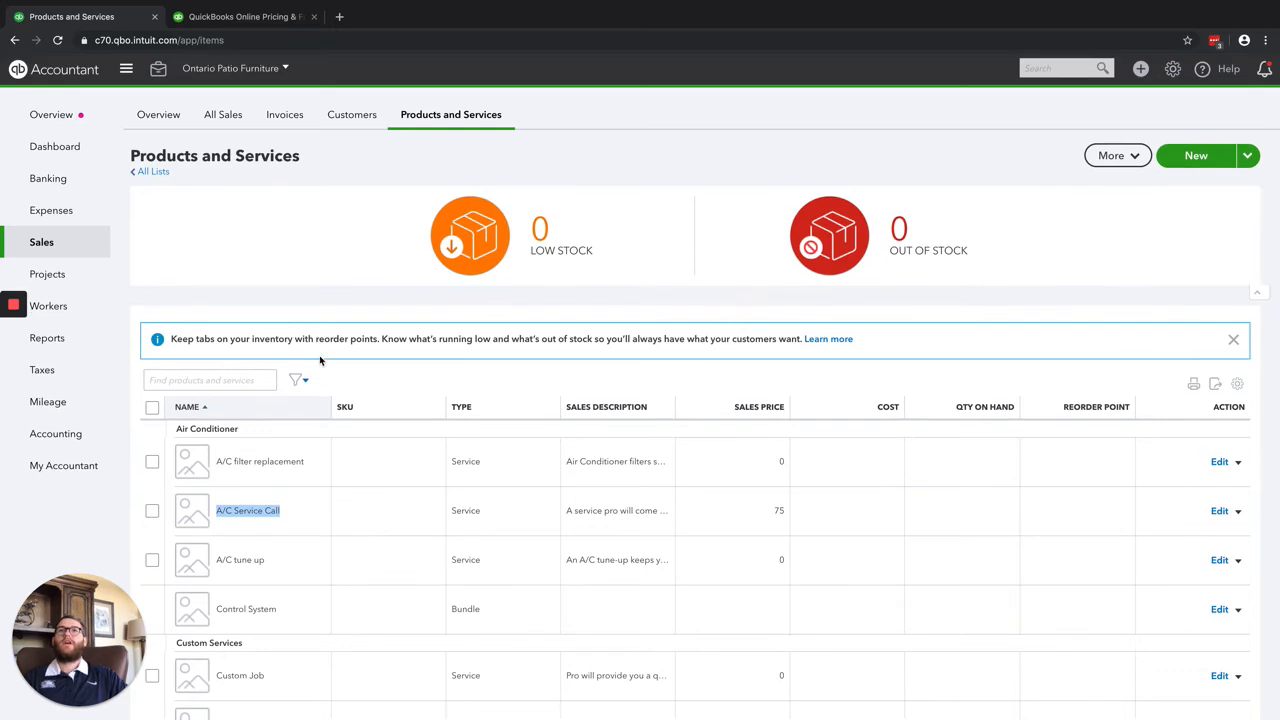
- Start a new expense, check the class choices on the first category line, and expand the item details
{"action": "left_click", "coordinate": [1139, 69]}
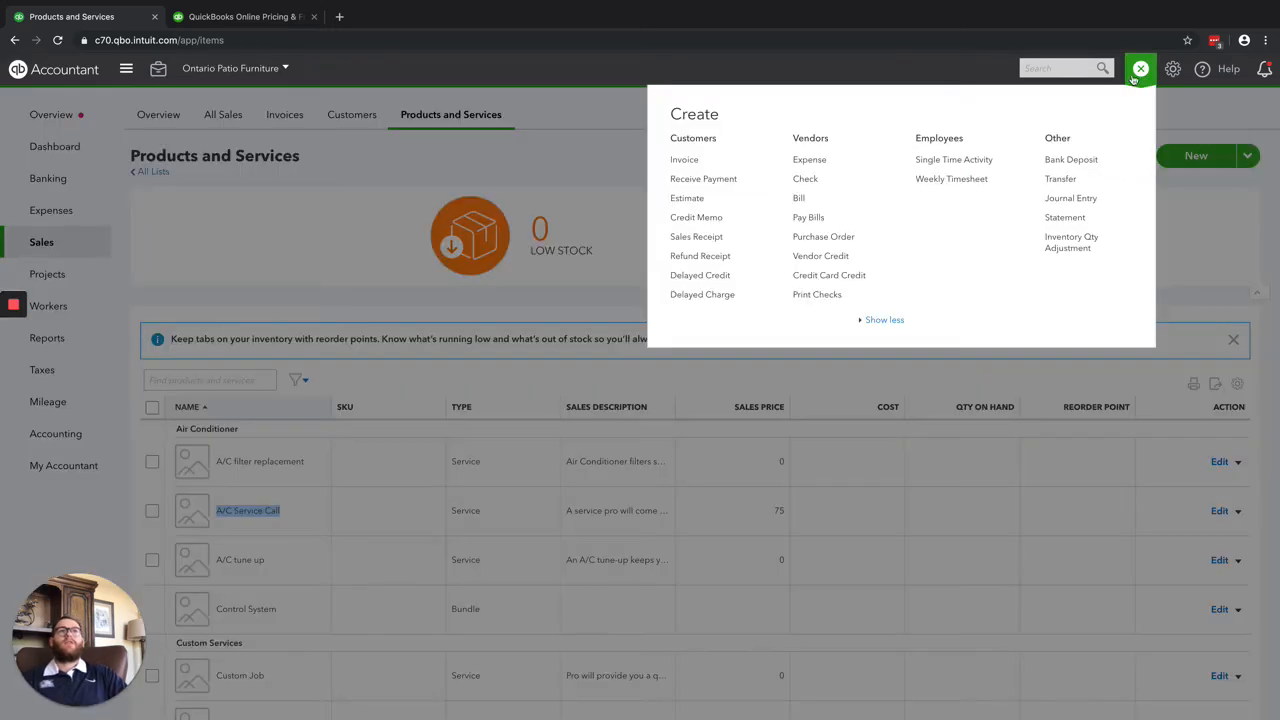
{"action": "left_click", "coordinate": [830, 163]}
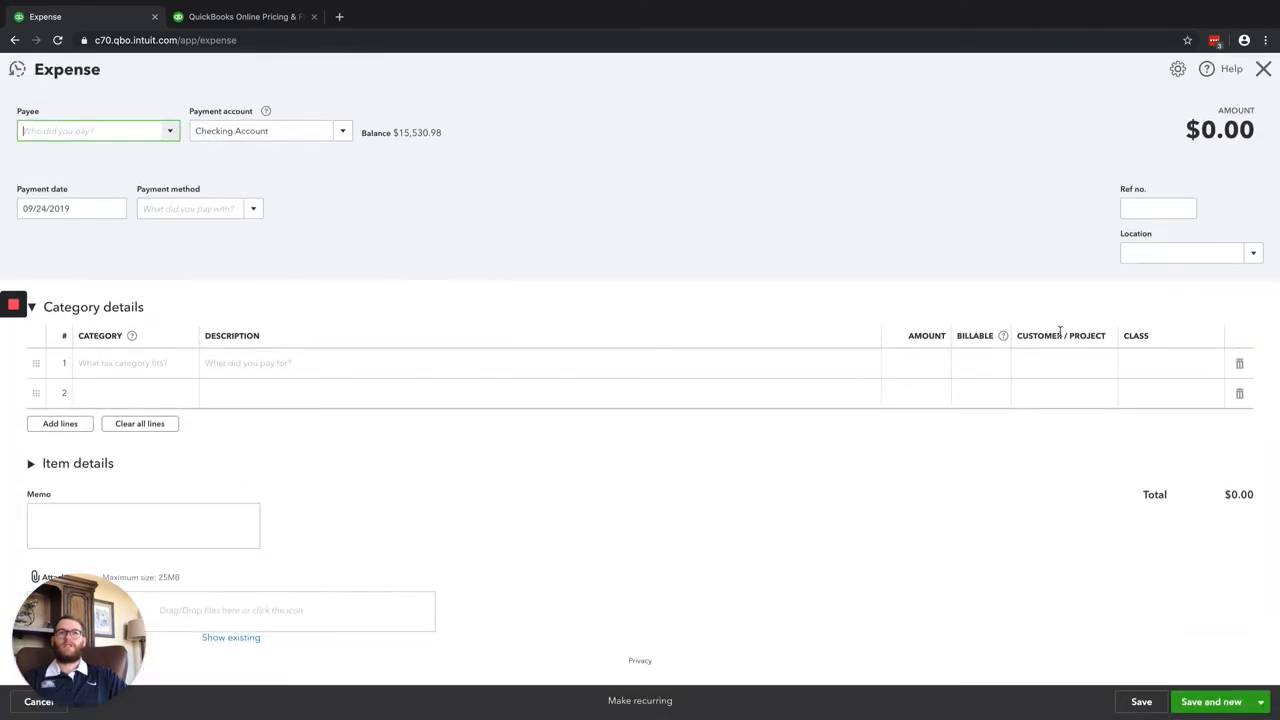
{"action": "left_click", "coordinate": [1186, 368]}
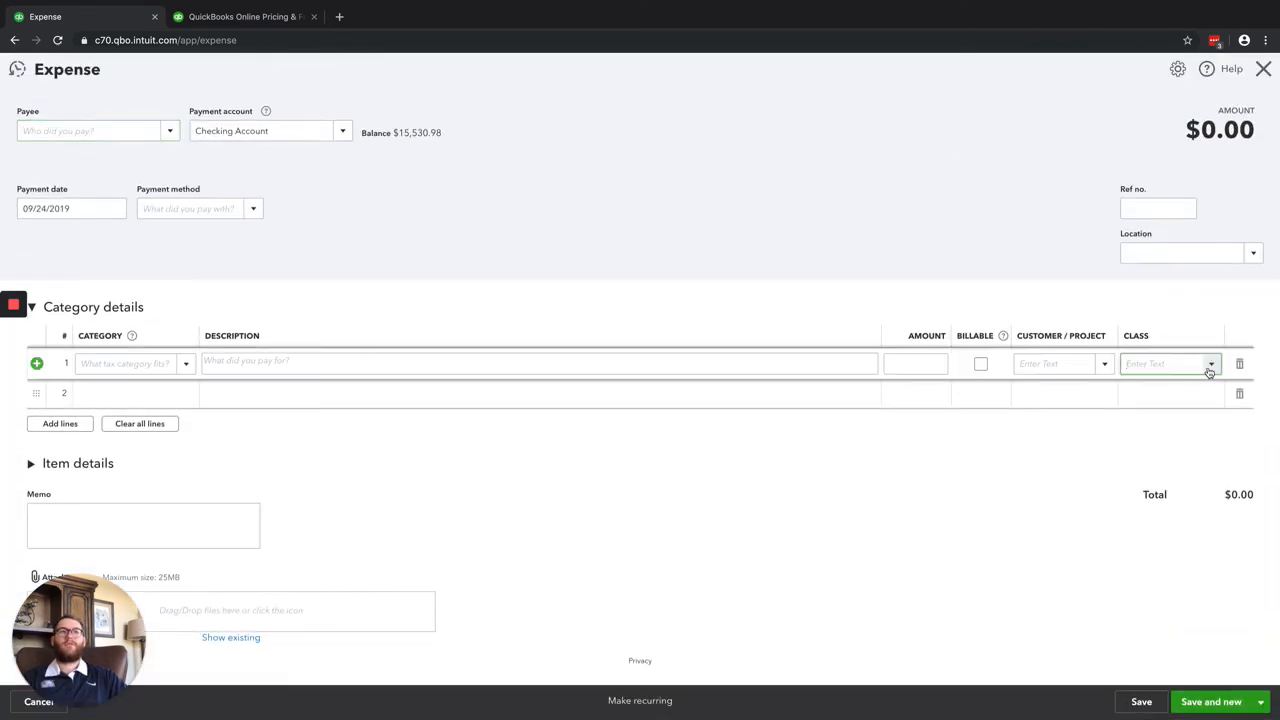
{"action": "left_click", "coordinate": [1209, 365]}
{"action": "left_click", "coordinate": [38, 463]}
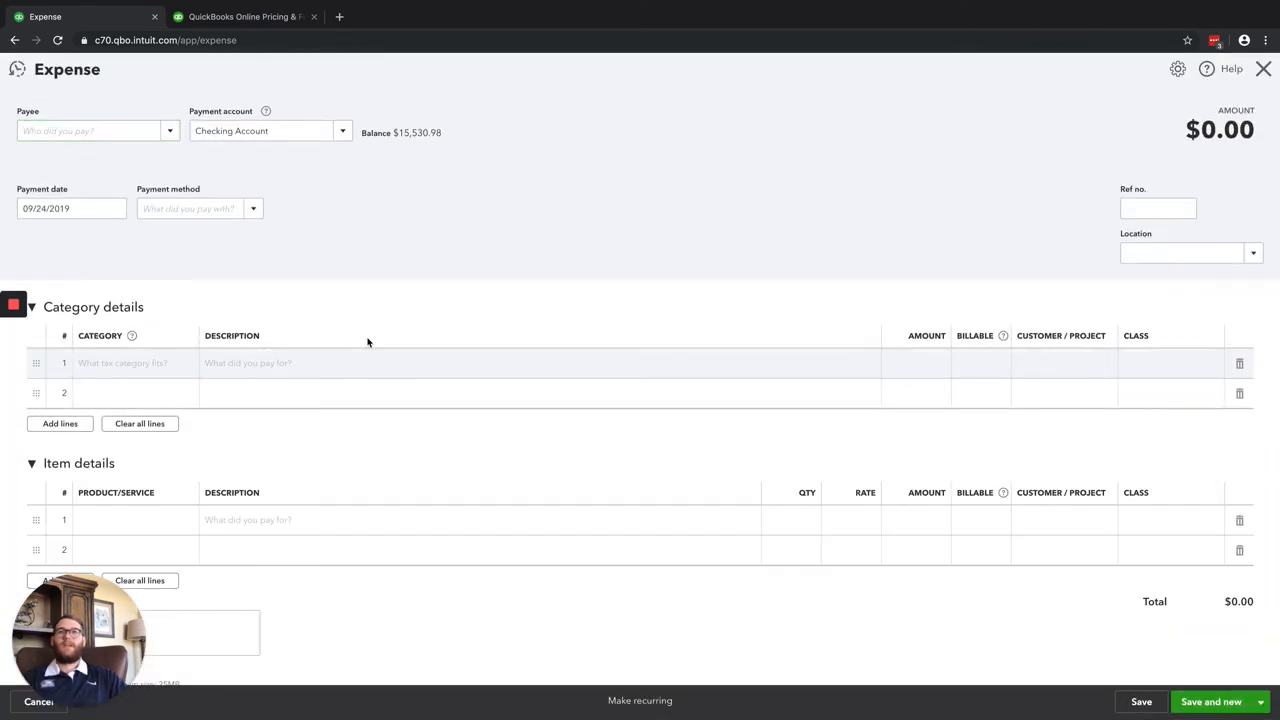
- Set the class of the expense's first category line to New Construction, and close the expense without saving
{"action": "left_click", "coordinate": [1160, 368]}
{"action": "left_click", "coordinate": [1211, 364]}
{"action": "left_click", "coordinate": [1160, 437]}
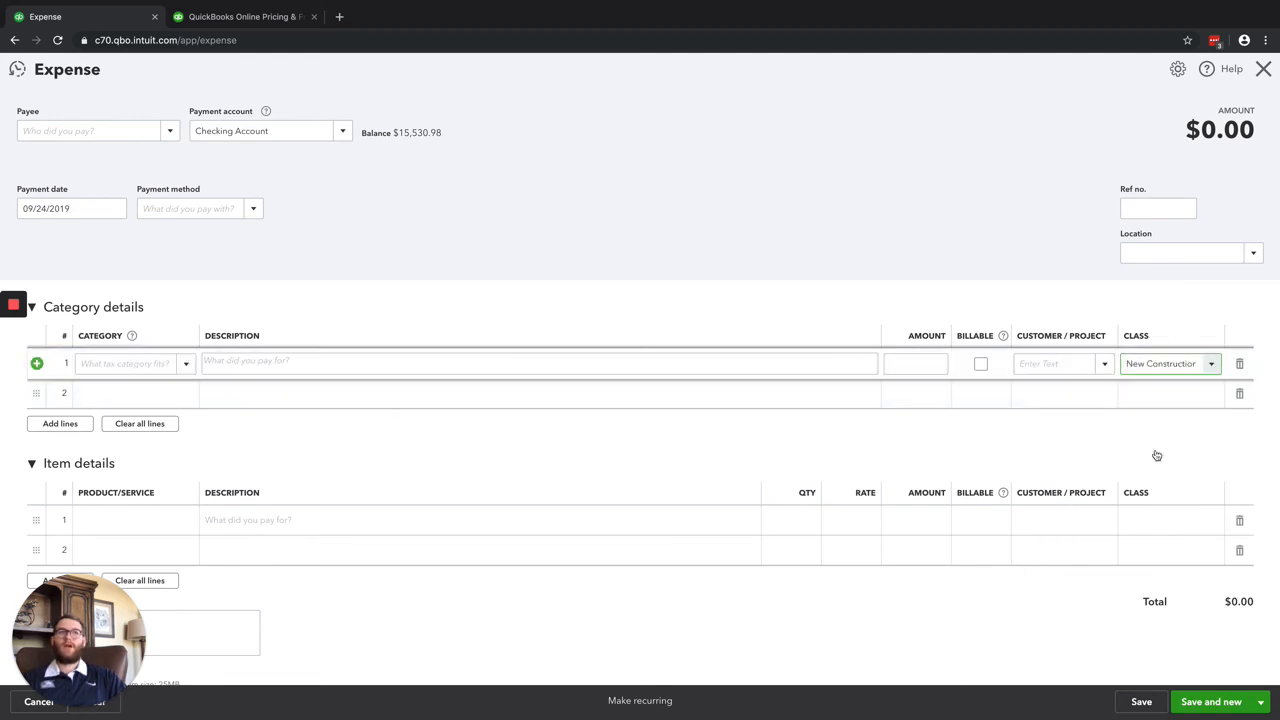
{"action": "left_click", "coordinate": [1263, 69]}
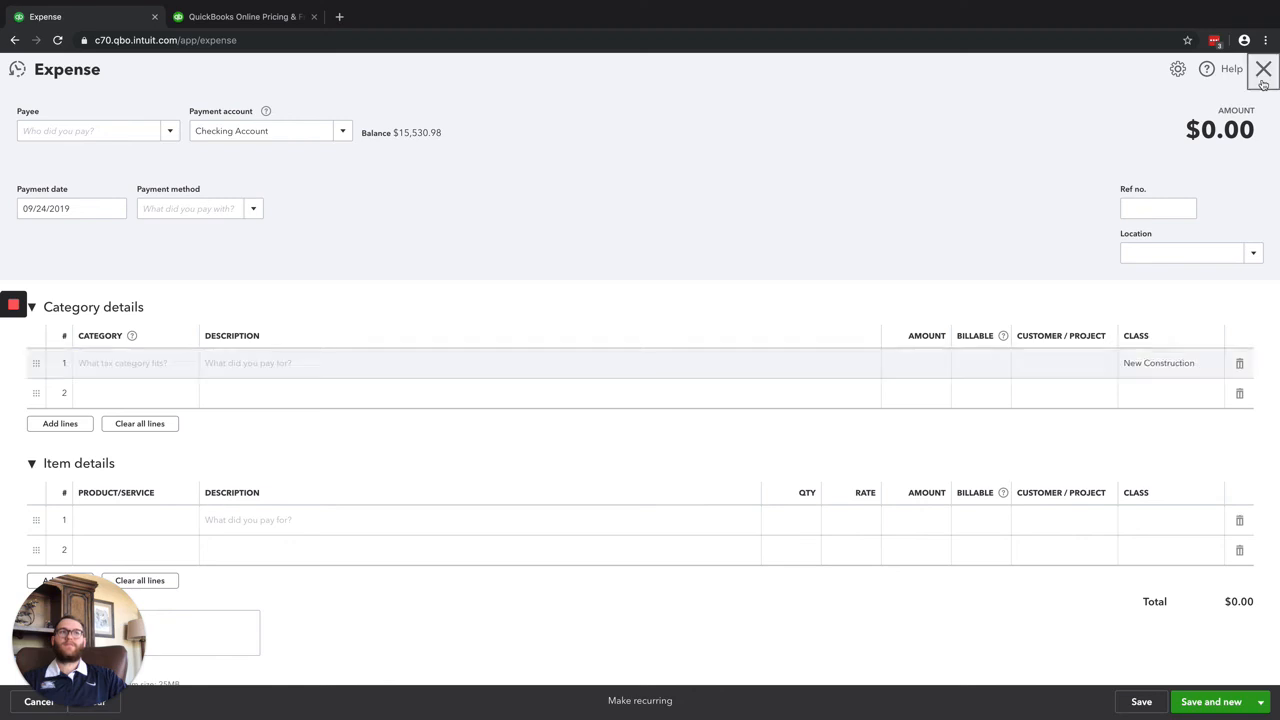
{"action": "left_click", "coordinate": [720, 405]}
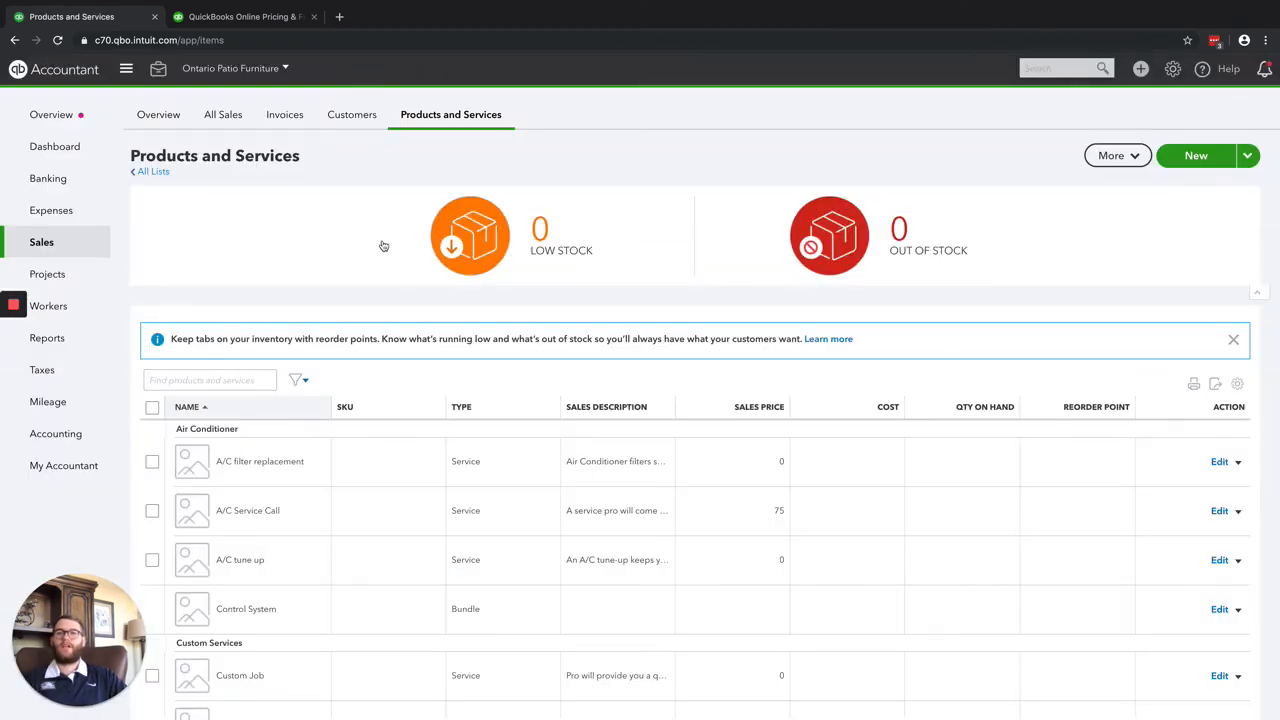
- In the bank transactions for review, check the class choices for the Wal-Mart entry, and expand the 12/27/2018 Azu Lucy Hos and iTunes entries
{"action": "left_click", "coordinate": [53, 180]}
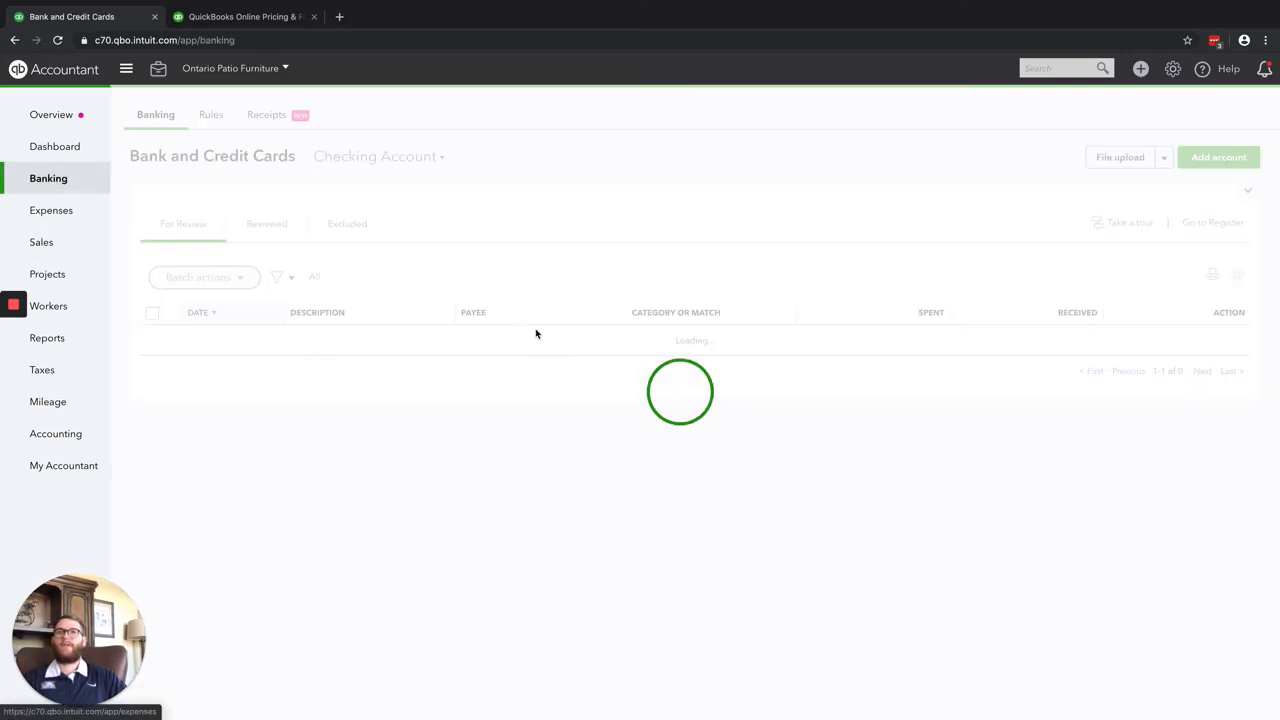
{"action": "scroll", "coordinate": [477, 323], "scroll_direction": "down", "scroll_amount": 1}
{"action": "left_click", "coordinate": [476, 310]}
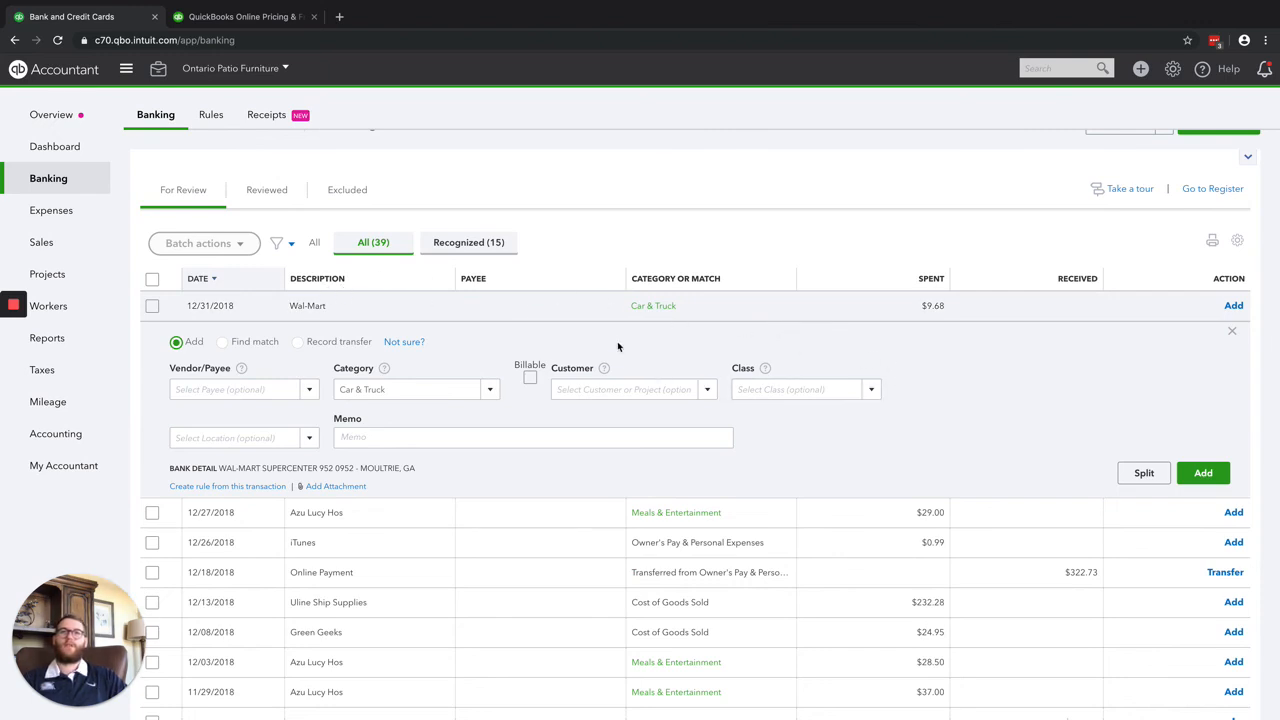
{"action": "left_click", "coordinate": [873, 393]}
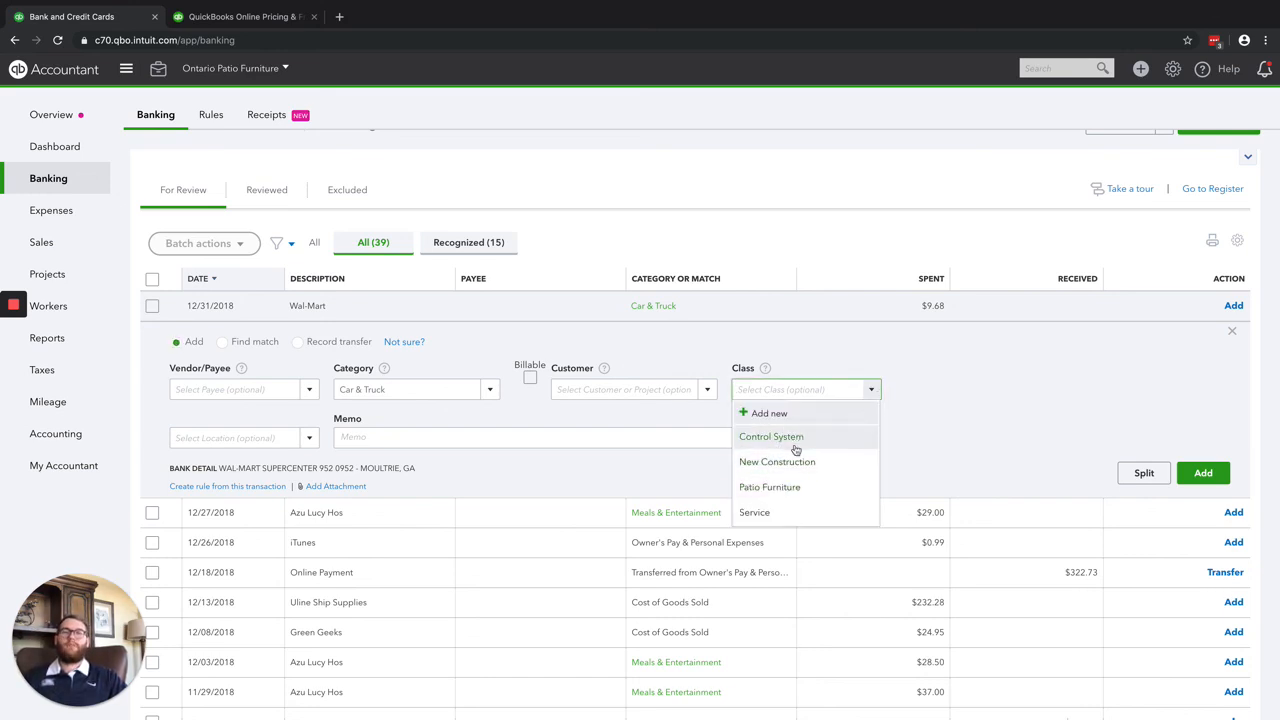
{"action": "left_click", "coordinate": [938, 393]}
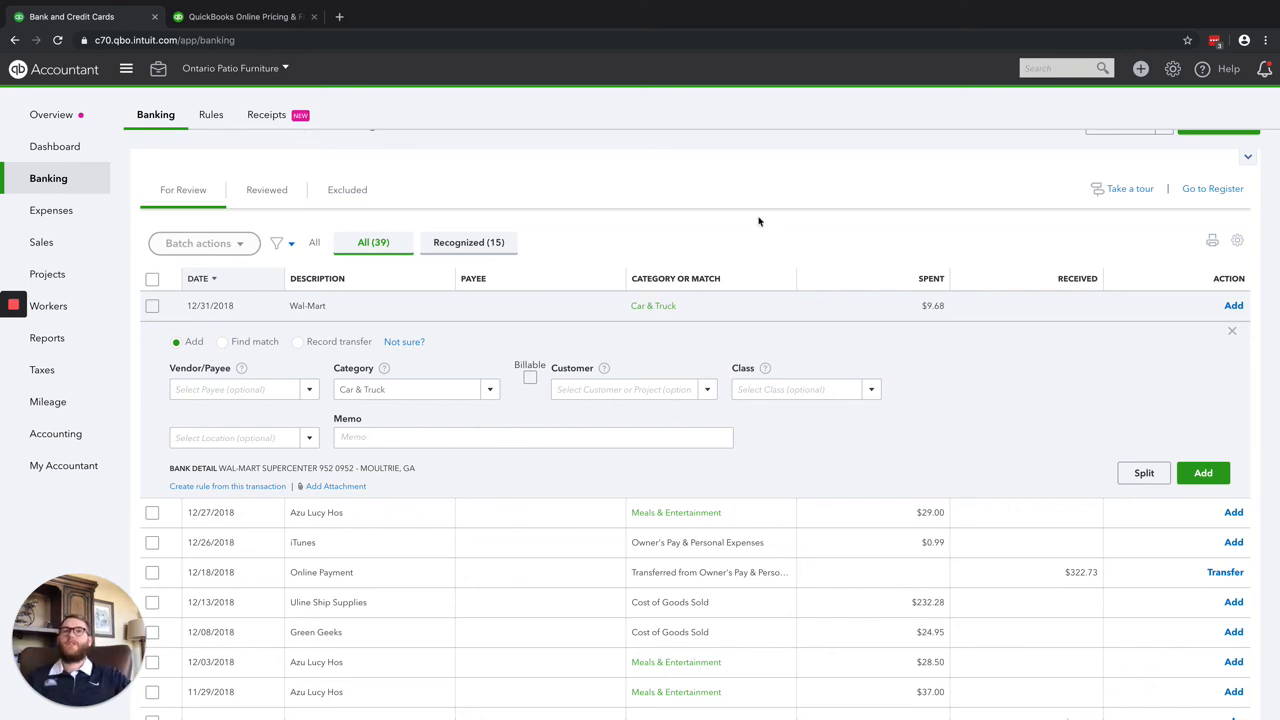
{"action": "left_click", "coordinate": [449, 519]}
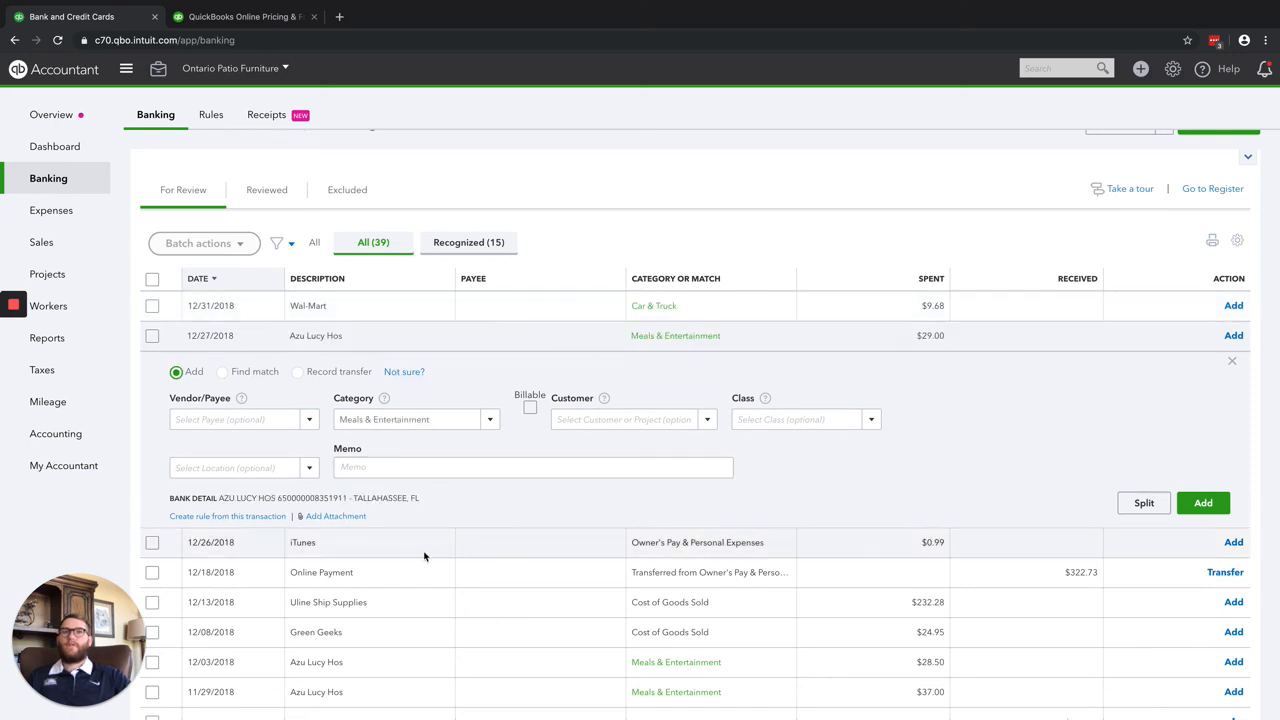
{"action": "left_click", "coordinate": [424, 552]}
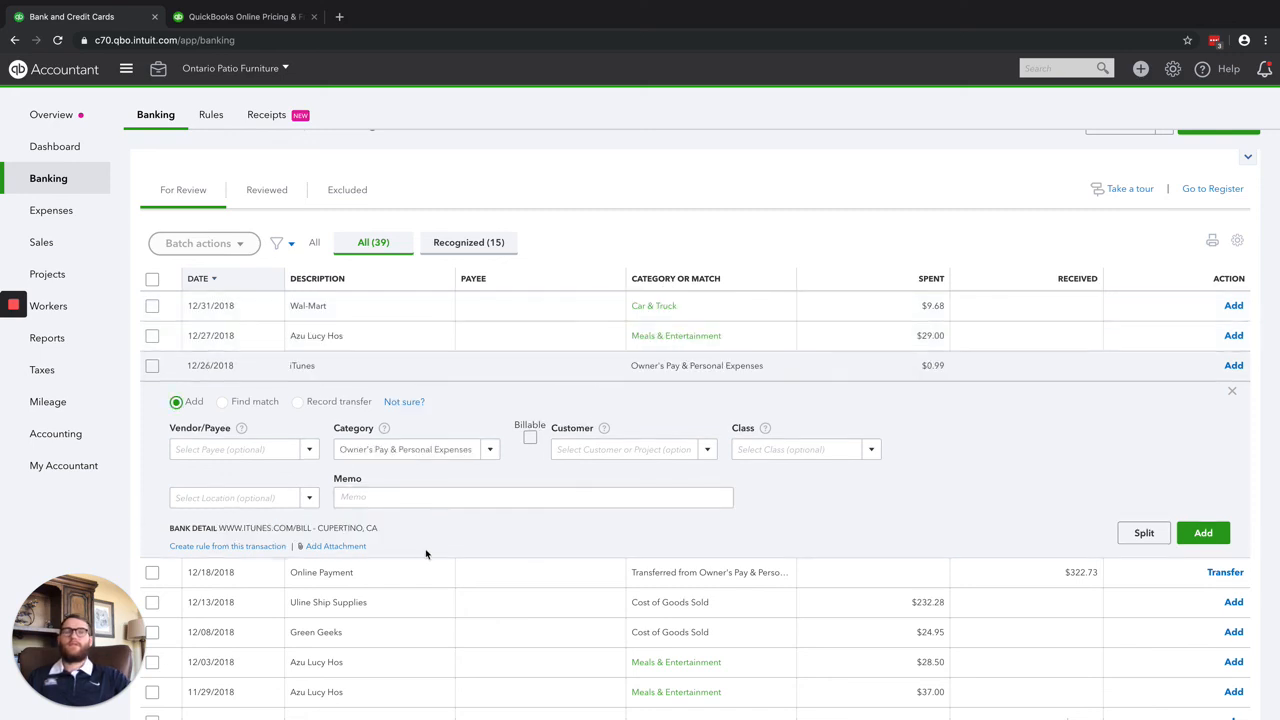